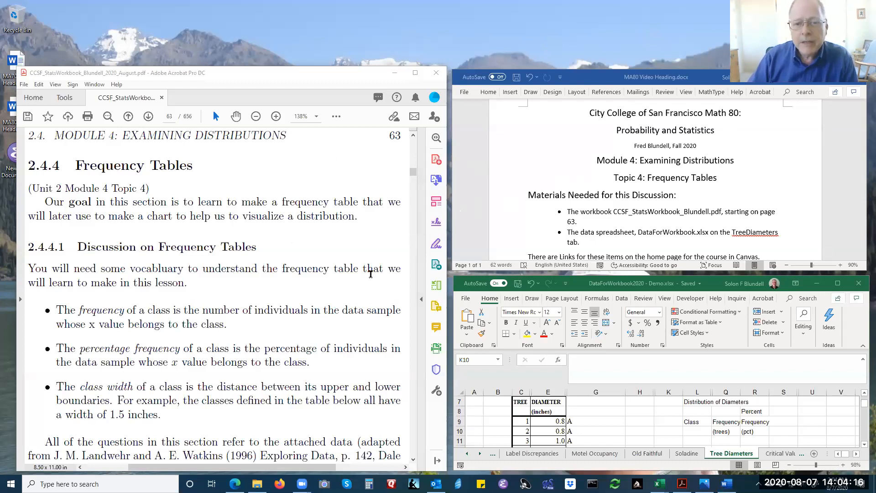
Review the boundaries of classes A to F in the workbook's Frequency Tables section.
scroll(335, 292, down, 3)
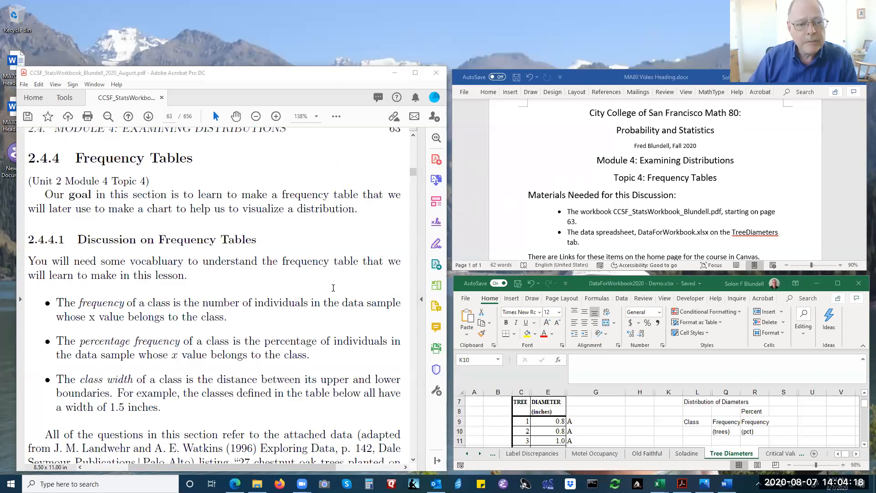
scroll(333, 286, down, 8)
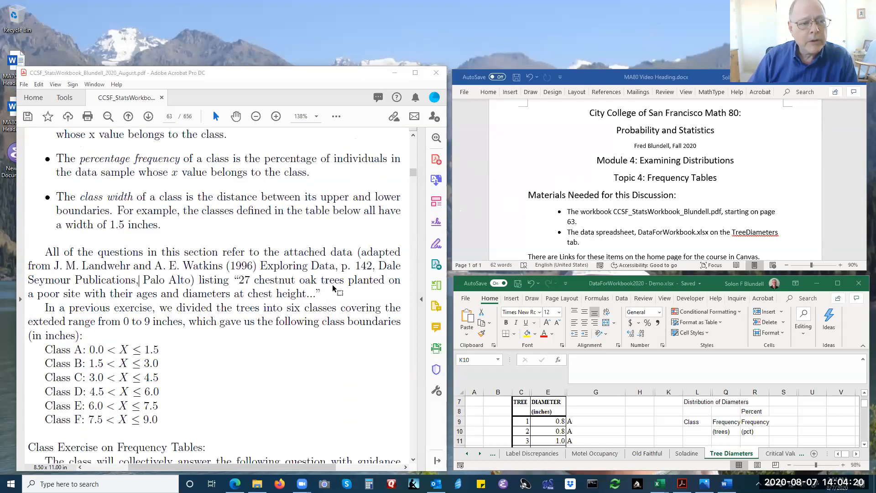
mouse_move(43, 262)
mouse_down()
mouse_move(127, 290)
mouse_move(164, 327)
mouse_move(159, 335)
mouse_up()
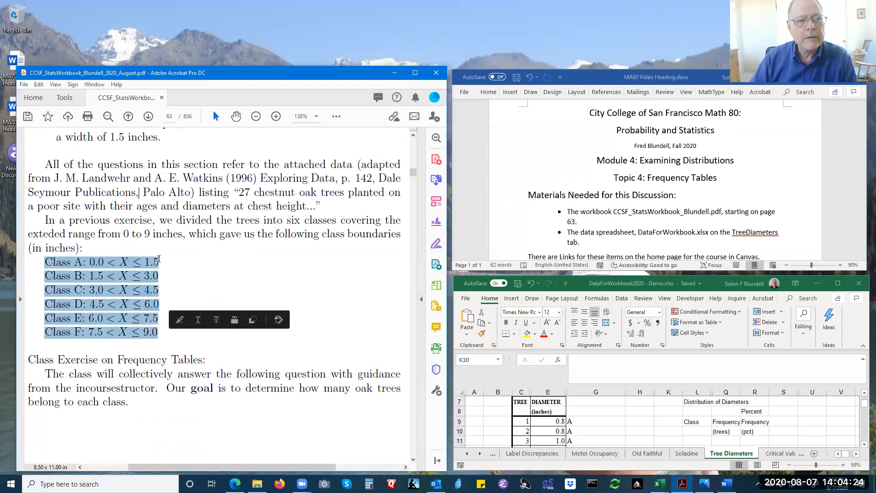
click(216, 228)
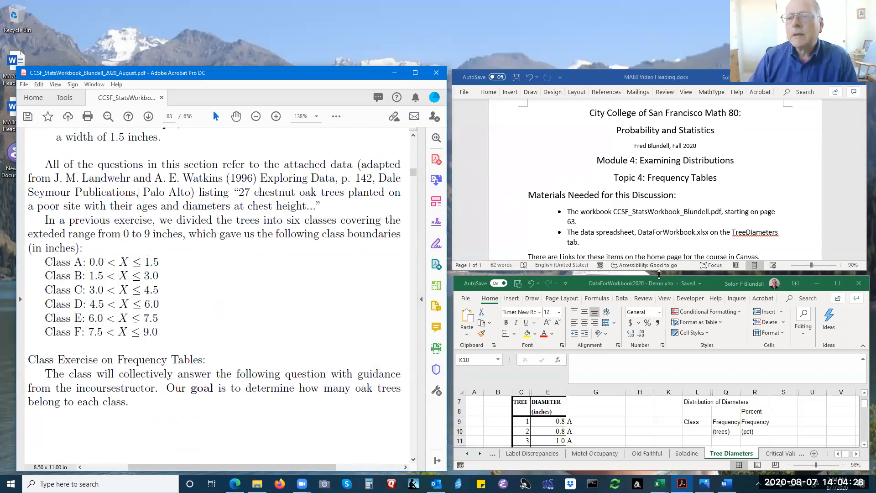
Switch to Excel, enlarge its window to show more of the oak tree table, and select the diameters of trees 1 to 3.
drag(658, 273, 662, 77)
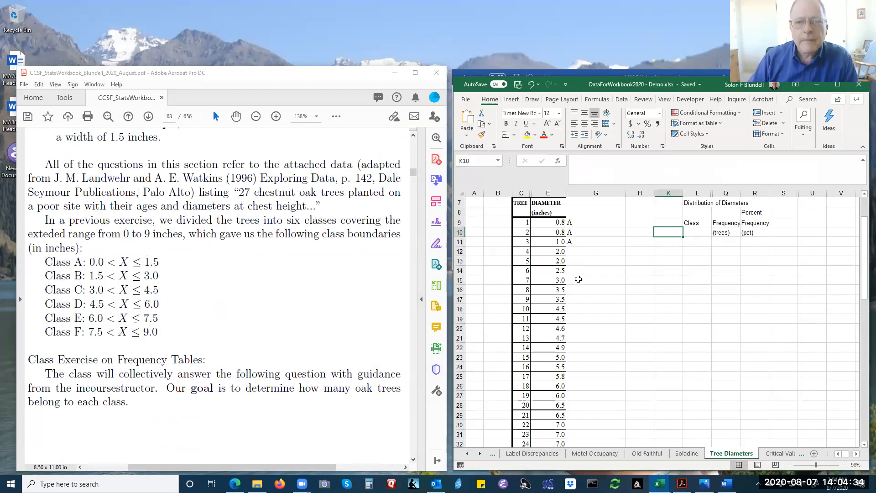
scroll(578, 279, up, 2)
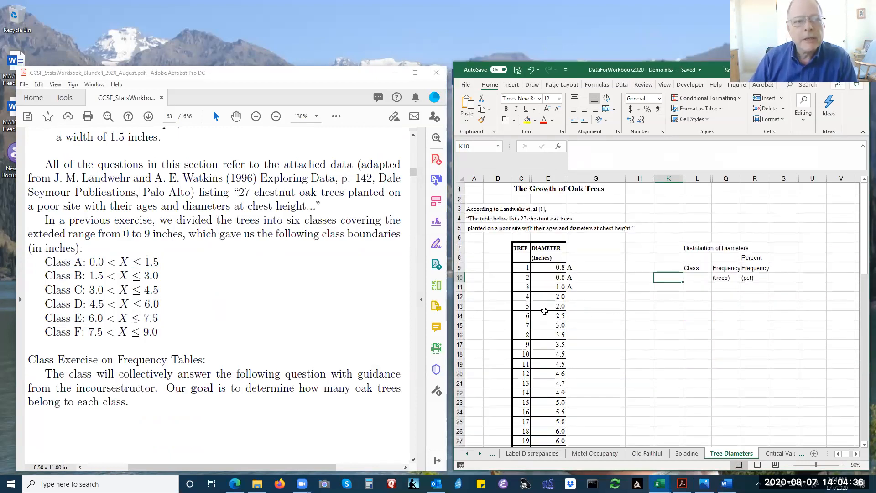
drag(552, 270, 550, 287)
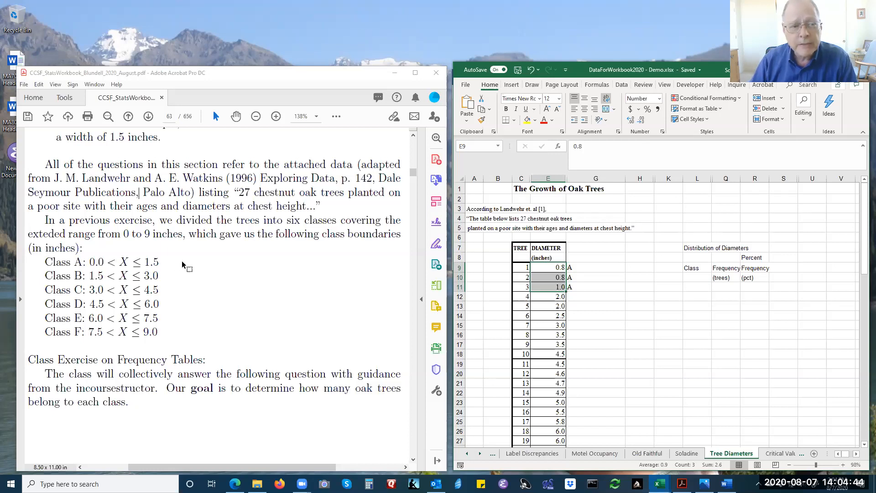
Enter class B for trees 4 to 6 in cells G12 to G14.
click(588, 298)
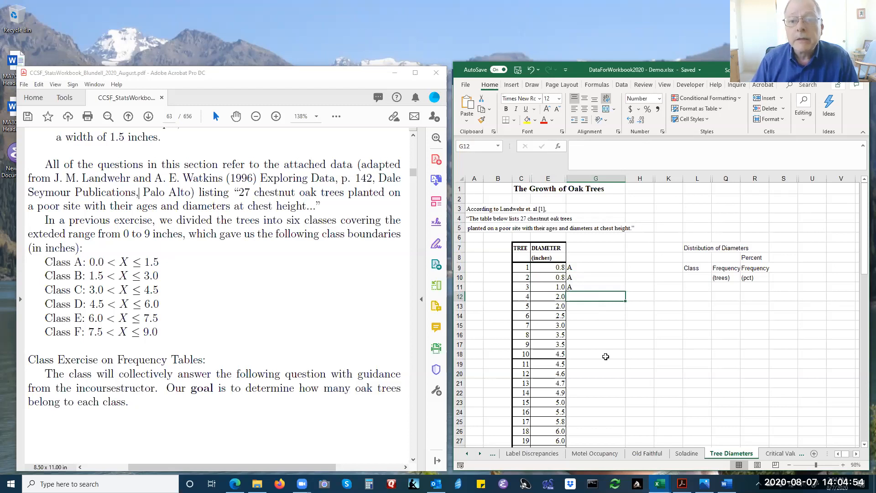
text(B)
key(Return)
text(B)
key(Return)
text(B)
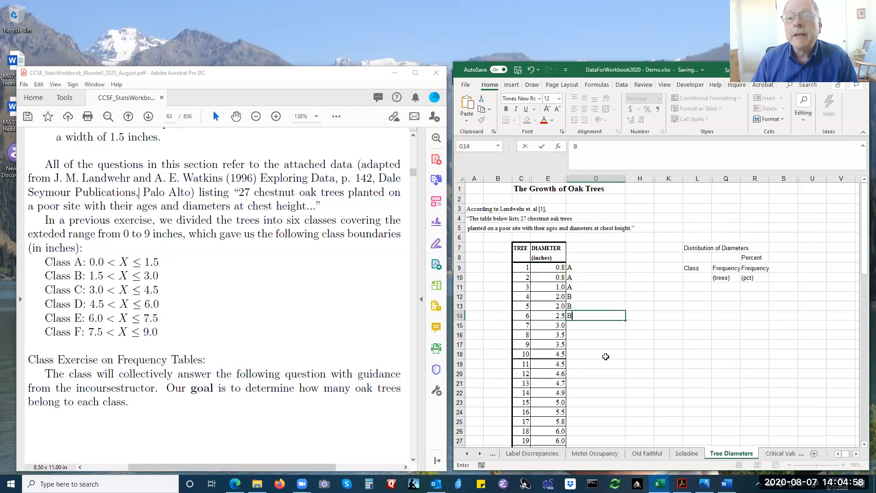
key(Return)
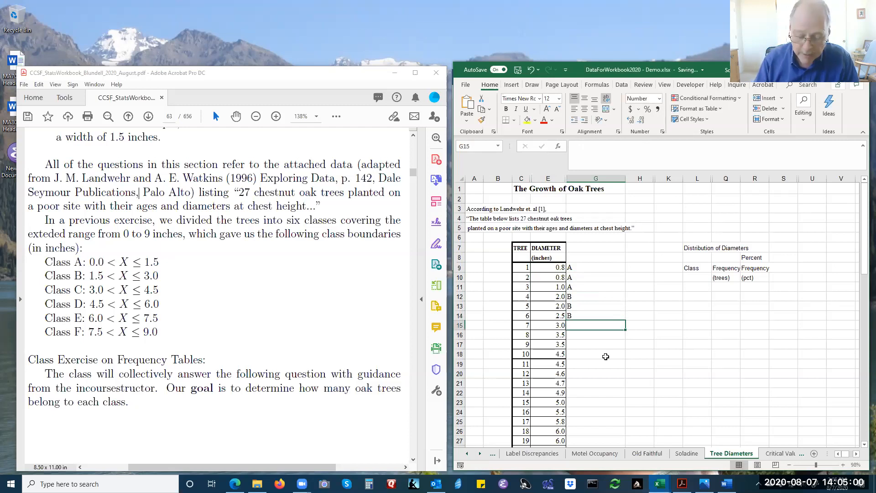
Mark tree 7's class as ?? in G15 and highlight the Class B boundaries in the workbook PDF.
text(??)
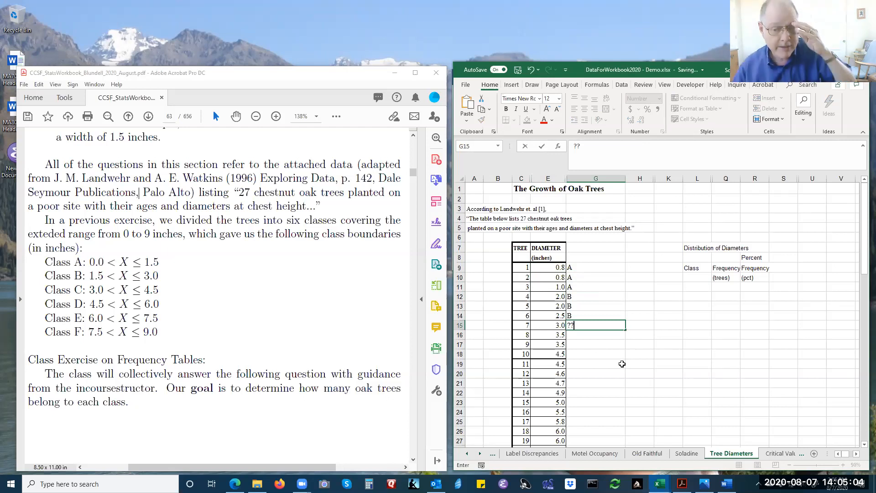
click(556, 324)
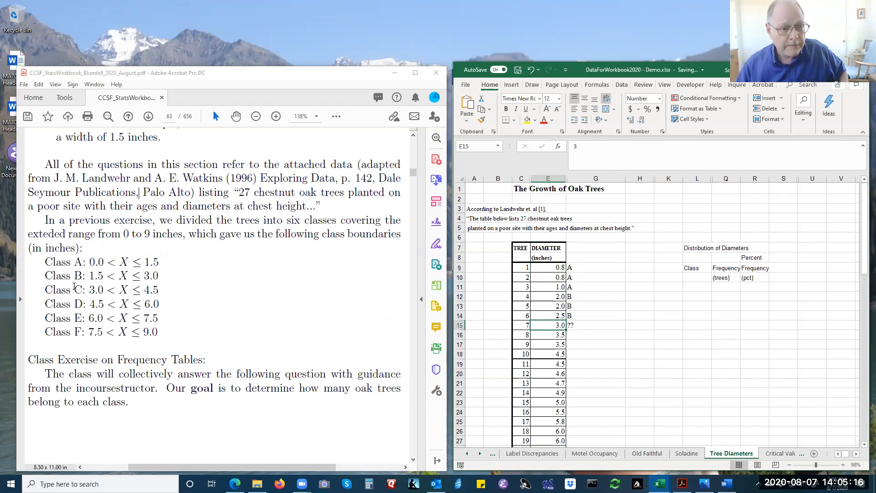
drag(75, 274, 160, 276)
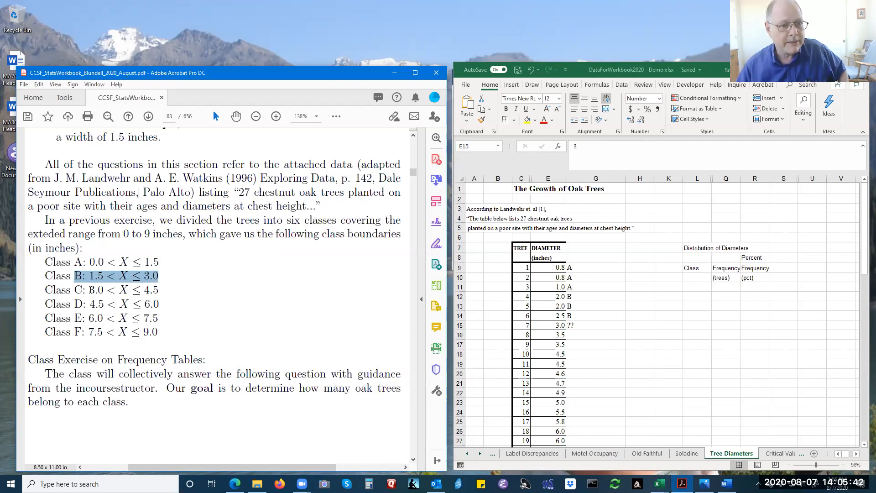
Set tree 7's class in G15 to B.
click(574, 324)
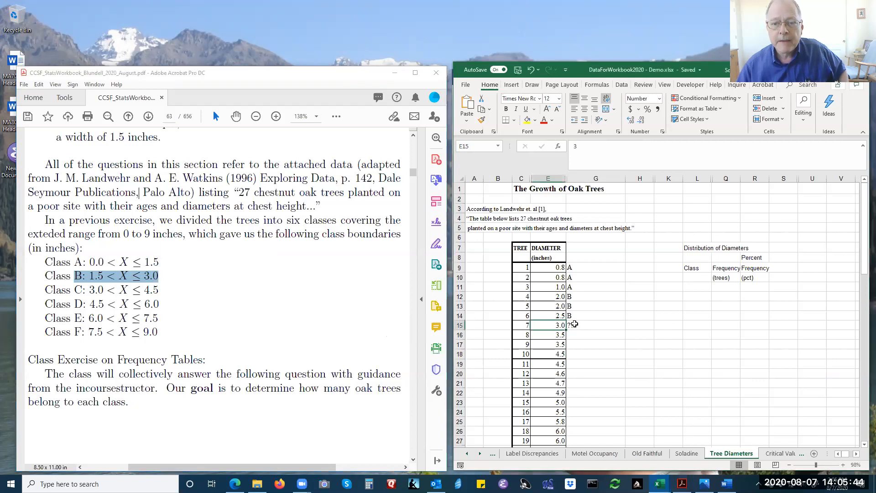
click(574, 325)
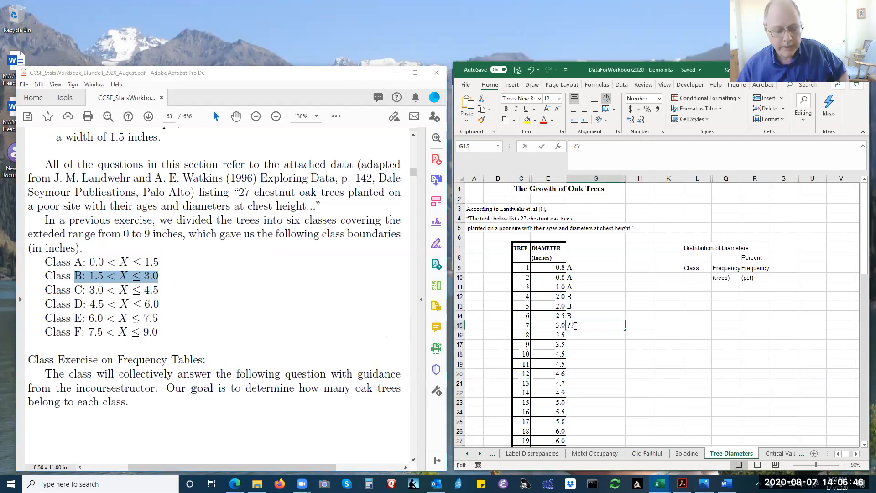
double_click(574, 324)
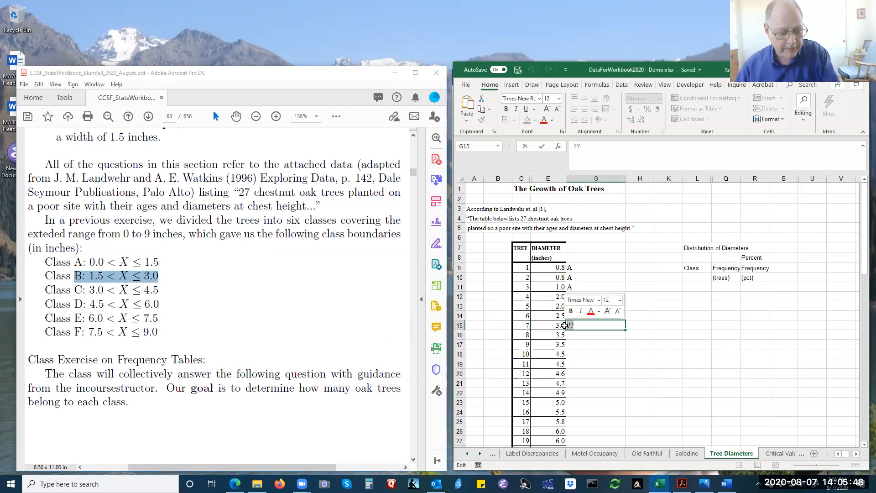
text(B)
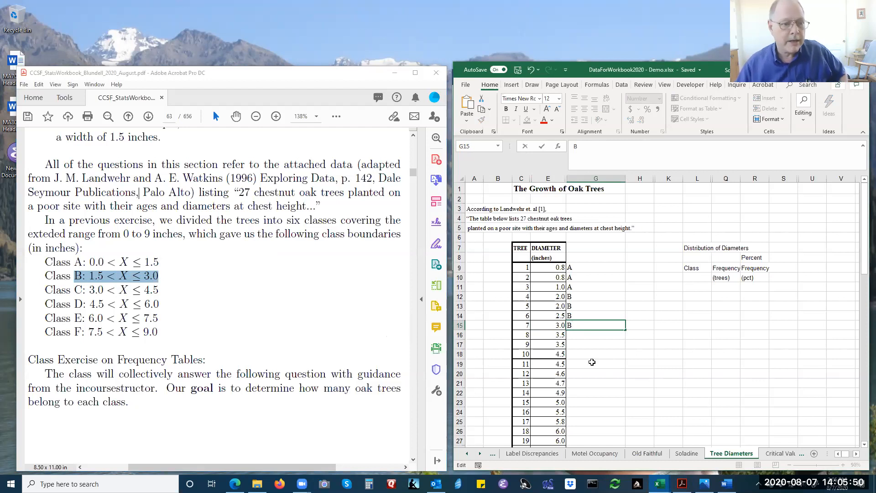
click(581, 384)
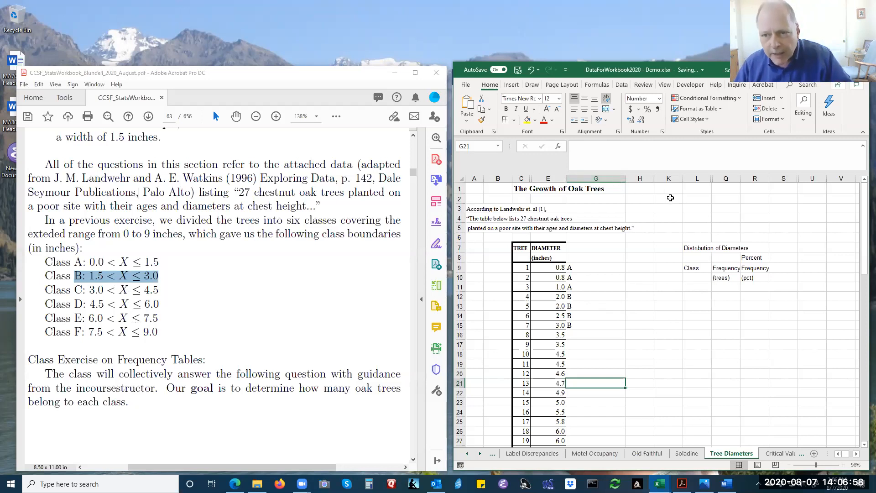
Unhide the columns between H and K.
drag(645, 177, 663, 177)
right_click(662, 177)
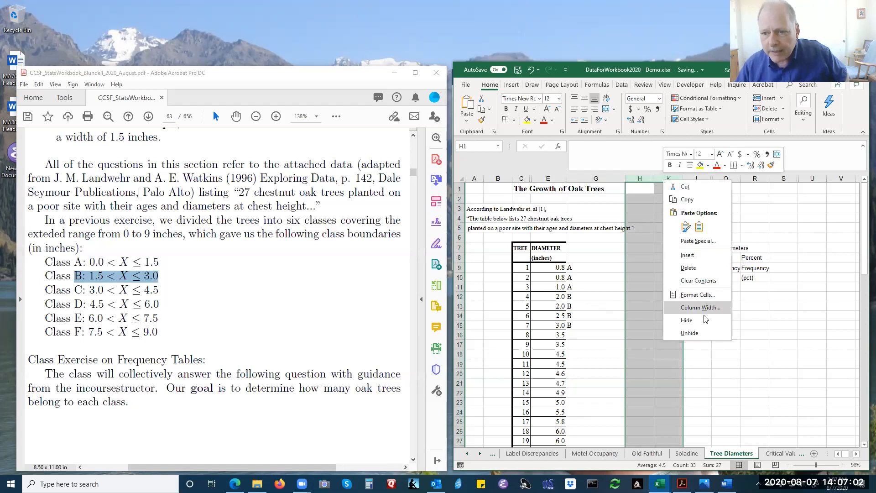
click(691, 338)
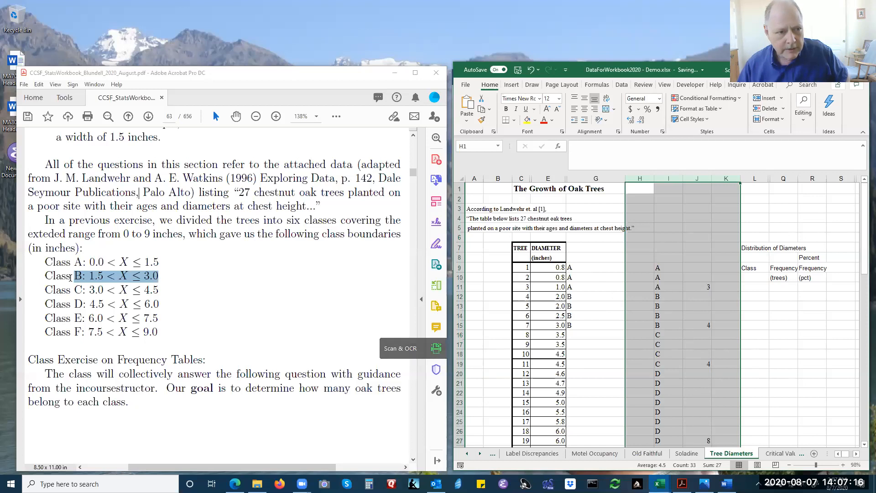
Enter A, B, Class, Distribution of Diameters and E in cells L11 to L15 under the Class heading.
click(758, 288)
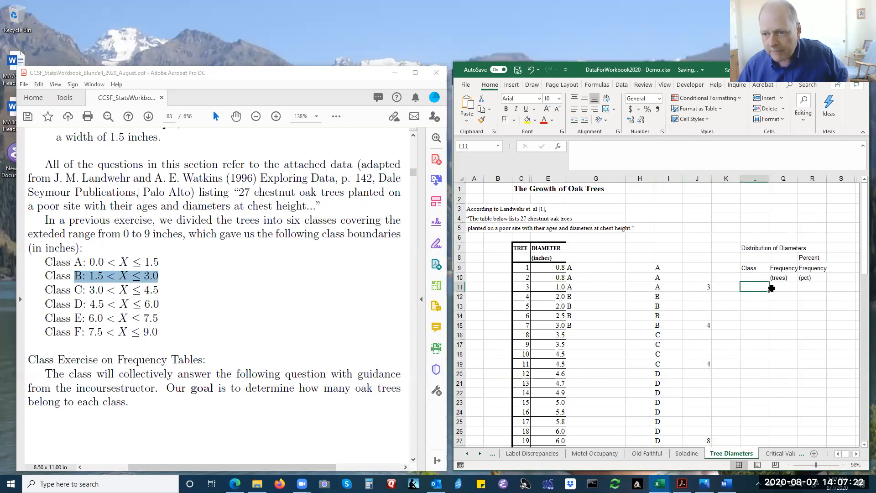
click(842, 465)
click(842, 465)
click(842, 464)
click(842, 464)
click(842, 465)
click(842, 465)
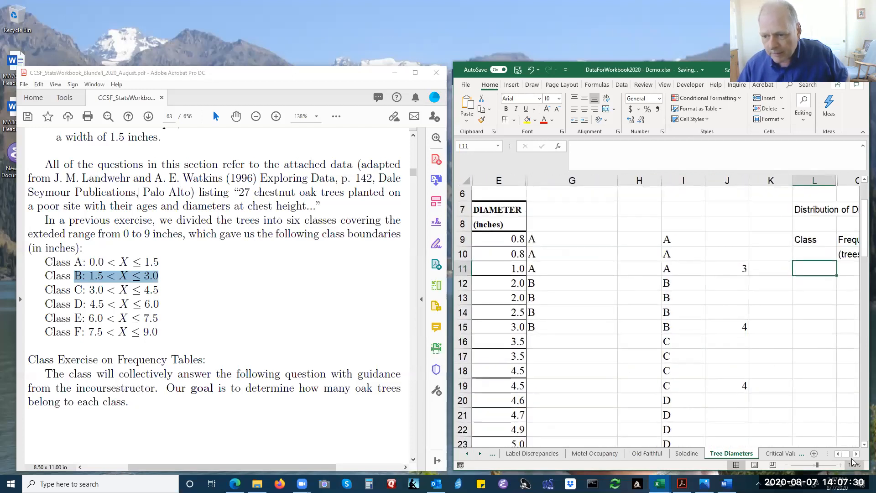
click(855, 453)
click(856, 453)
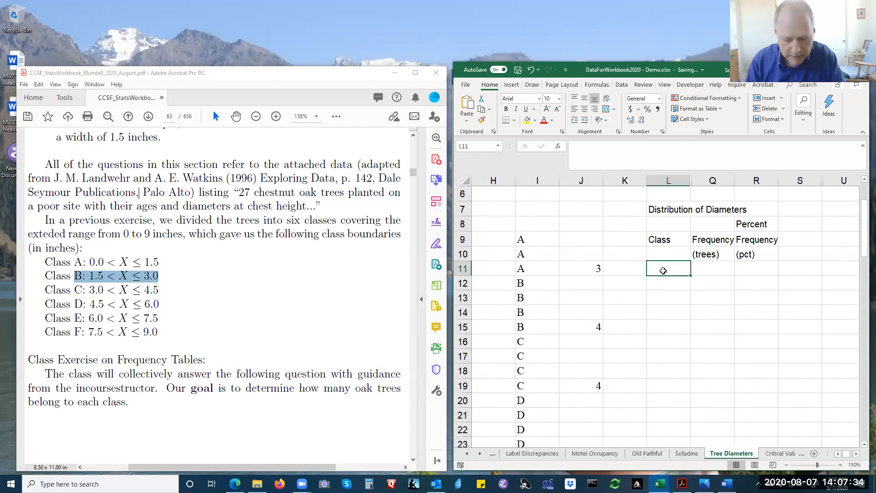
text(A)
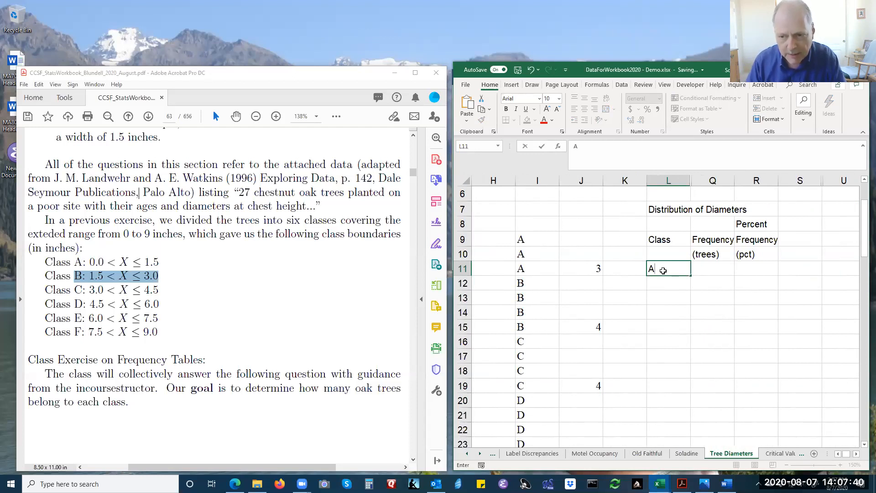
key(Return)
text(B)
key(Return)
text(Class)
key(Return)
text(Distribution of Diameters E)
key(Return)
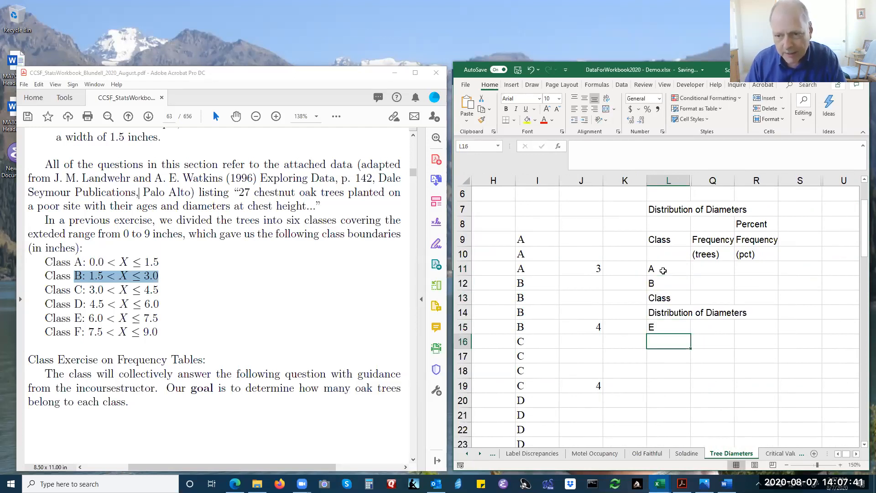
Shorten the label in L13 to C.
click(657, 300)
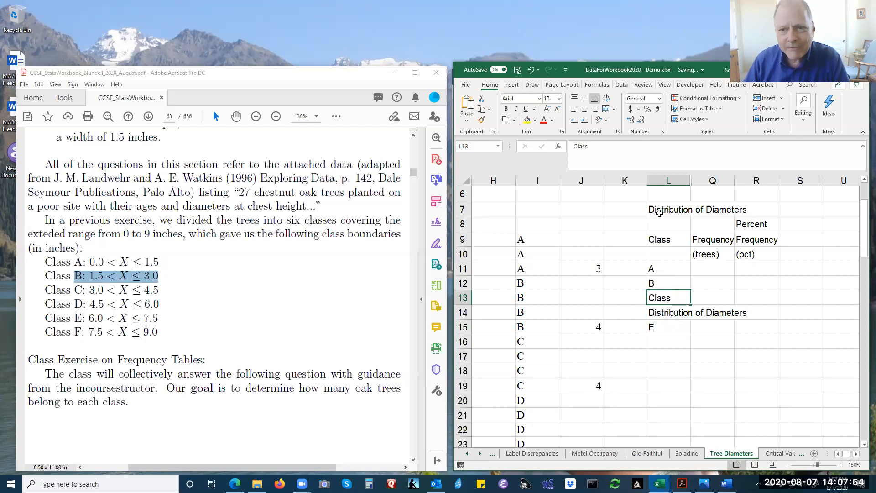
double_click(678, 300)
key(BackSpace)
key(BackSpace)
key(BackSpace)
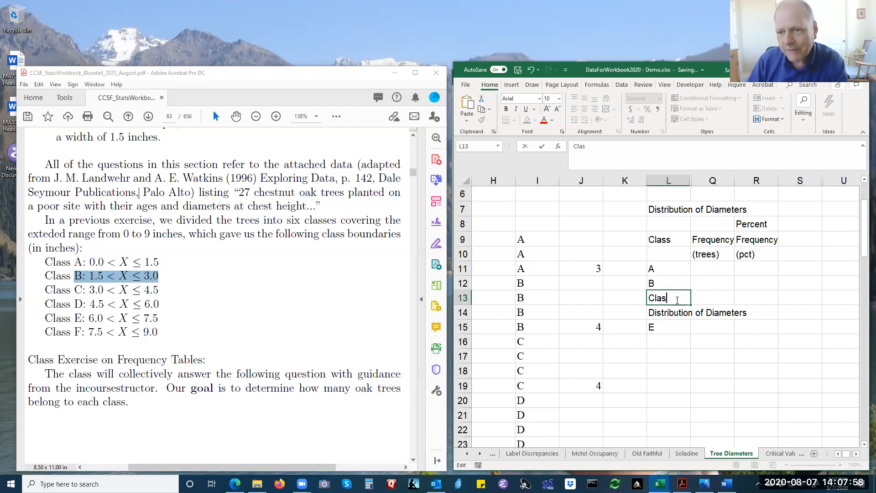
key(BackSpace)
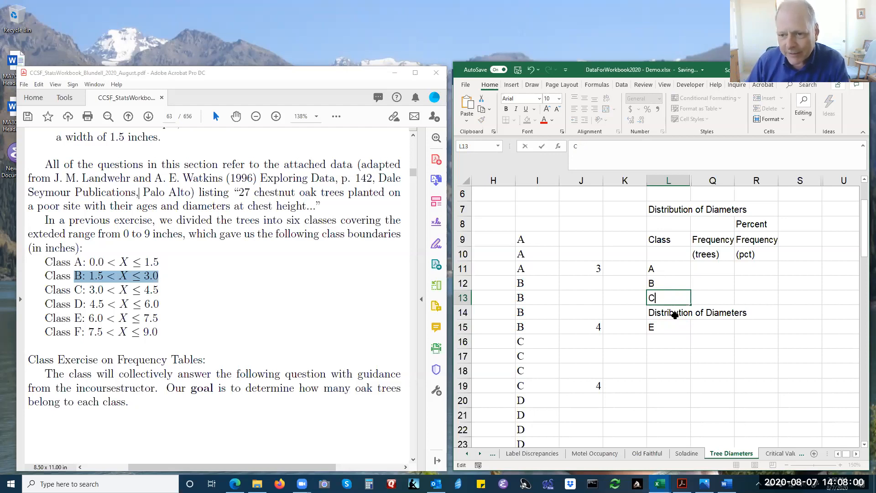
Shorten the label in L14 to D.
click(672, 315)
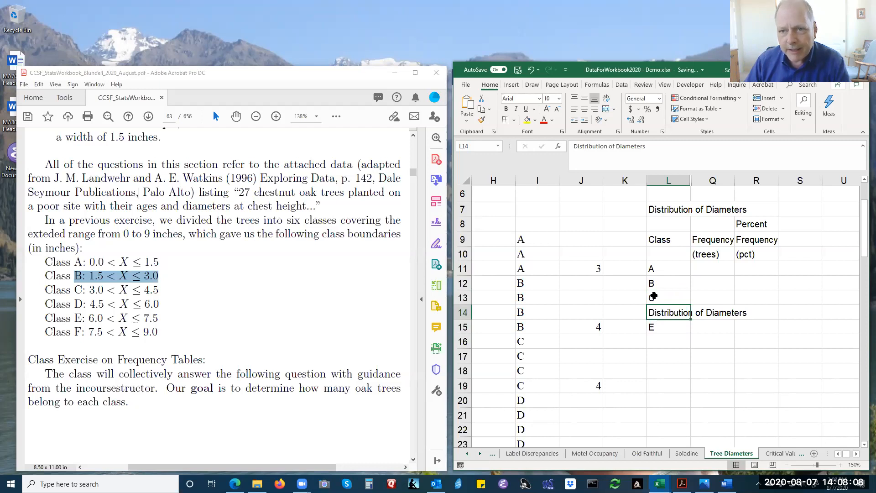
click(646, 148)
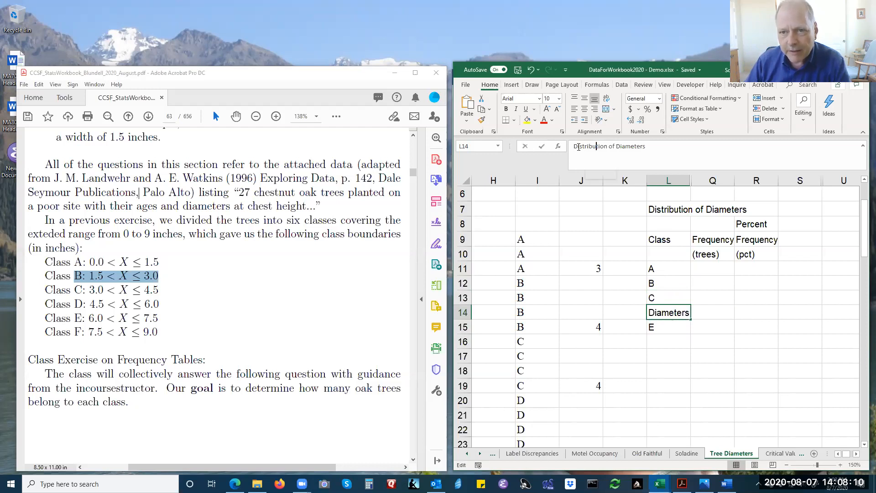
drag(645, 148, 577, 148)
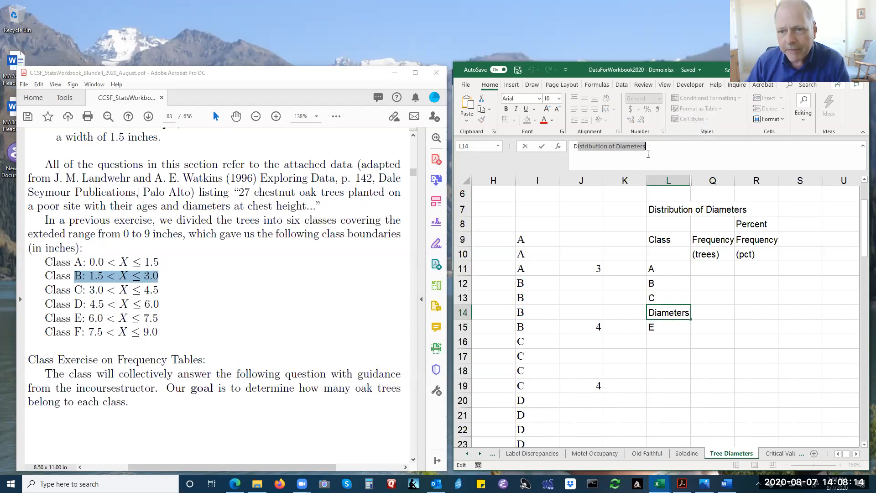
key(BackSpace)
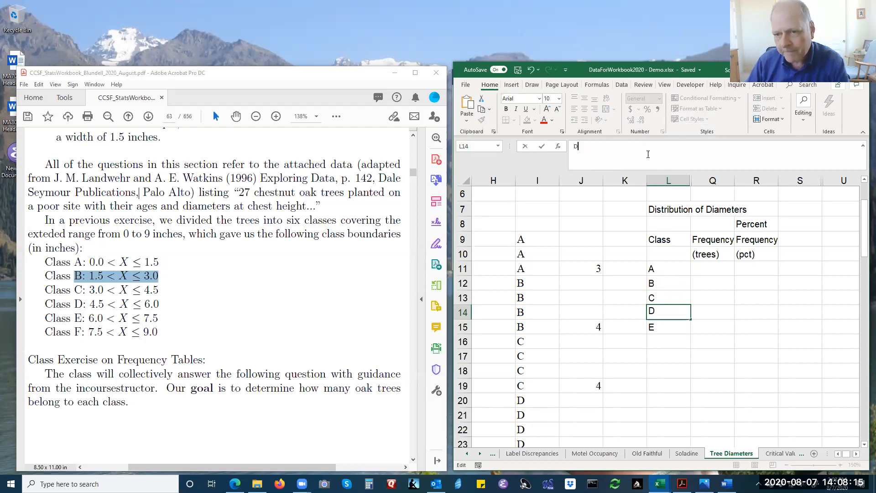
click(675, 335)
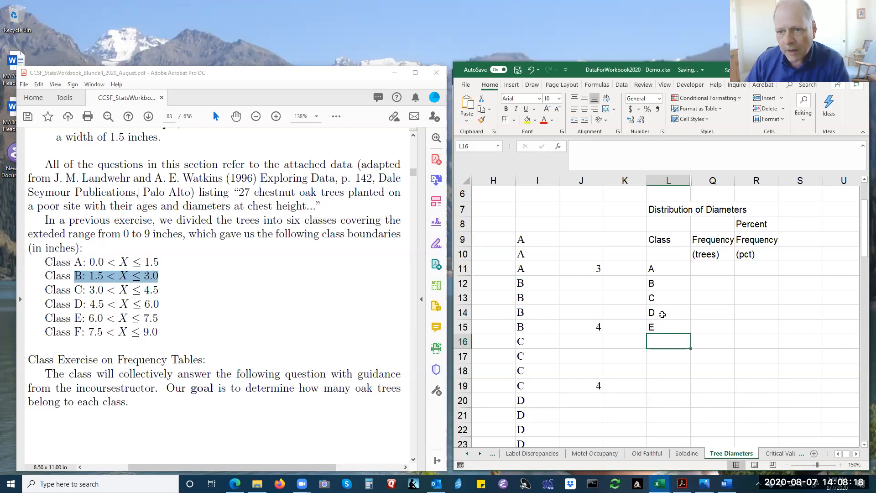
Extend the table title in L7 to read Distribution of Diameters of Oak Trees.
click(662, 208)
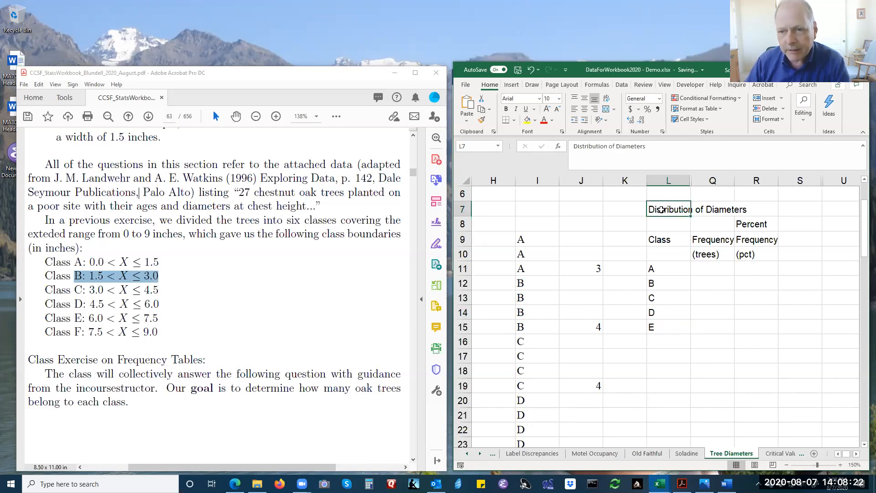
double_click(662, 209)
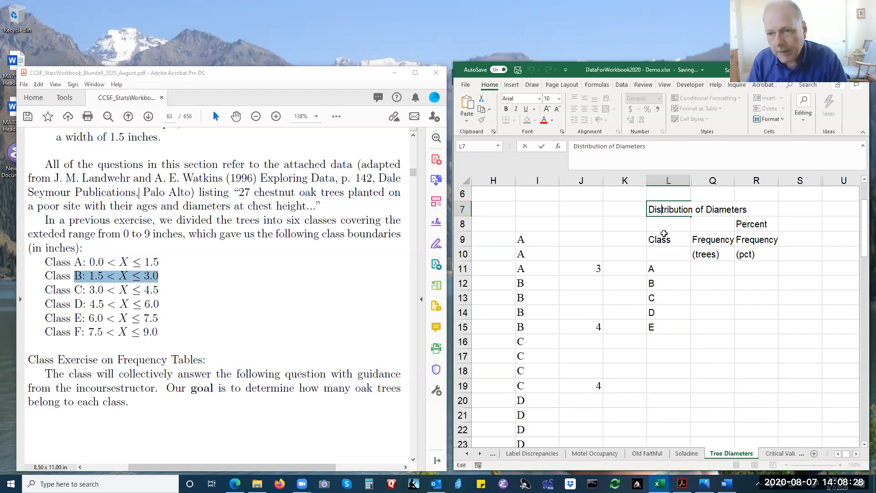
key(Right)
key(Right)
key(Right)
key(Right)
key(Right)
key(Right)
key(Right)
key(Right)
key(Right)
key(Right)
key(Right)
key(Right)
key(Right)
key(Right)
key(Right)
key(Right)
key(Right)
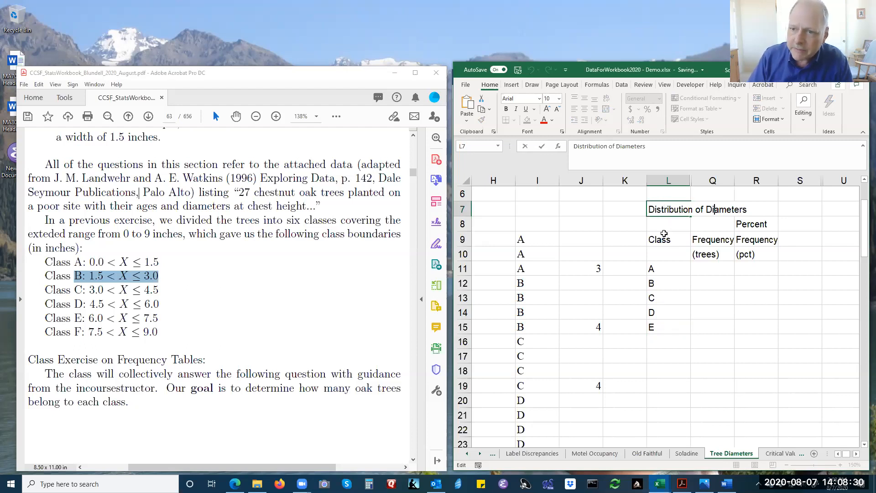
key(Right)
key(Right)
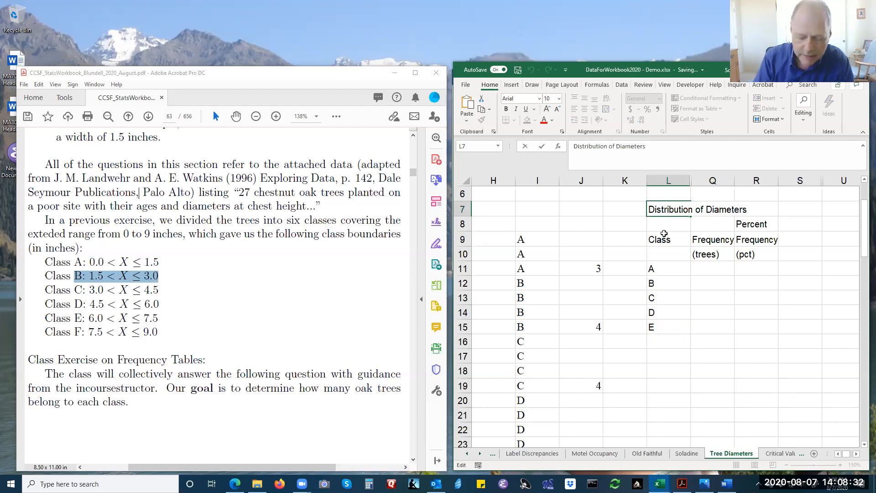
text(OF)
key(BackSpace)
text(f )
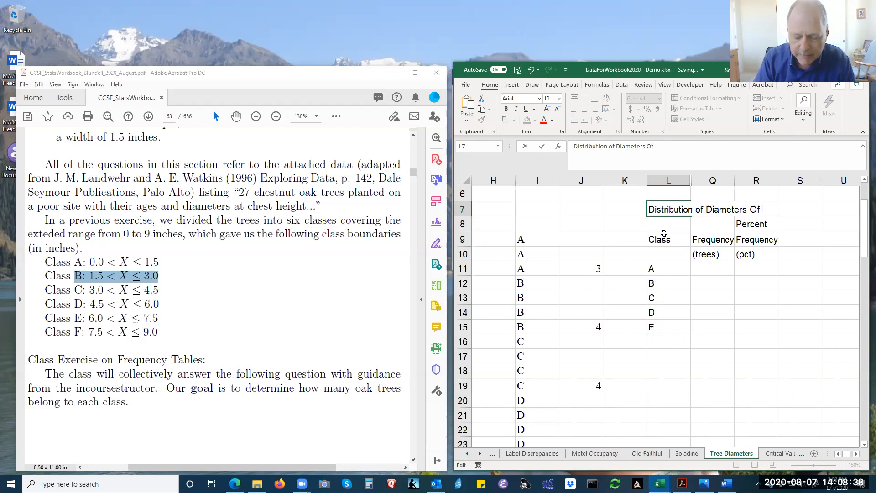
text(Oak Trees)
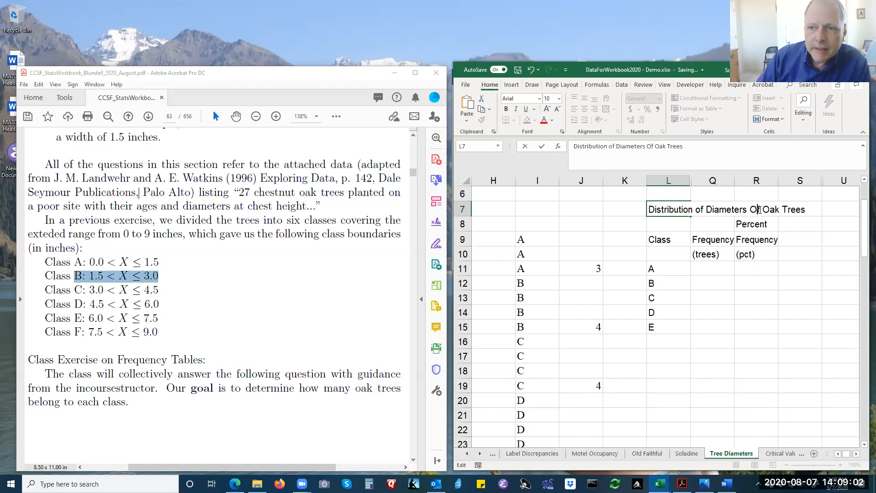
key(BackSpace)
text(o)
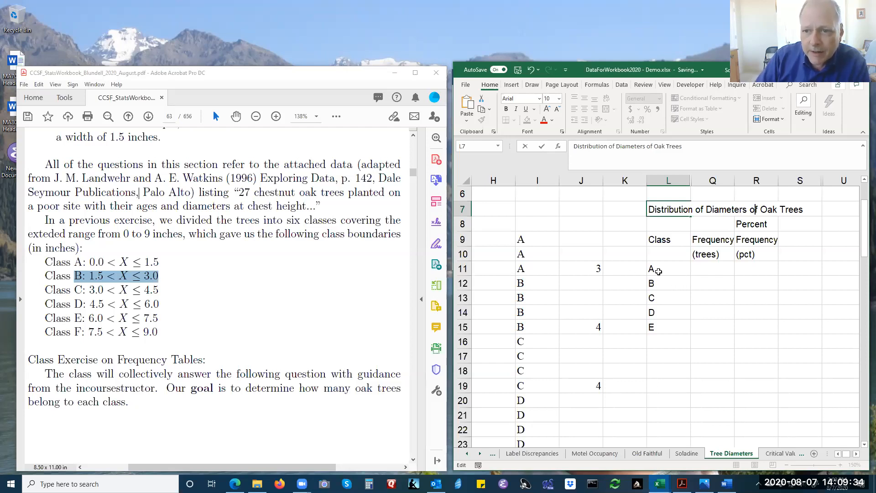
Enter the tree frequencies 3 for class A in Q11 and 4 for class B in Q12.
click(694, 273)
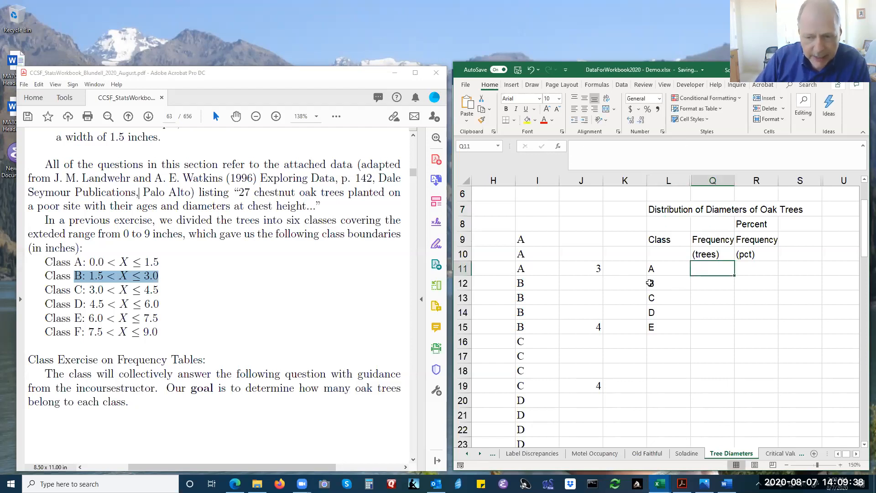
text(3)
click(709, 288)
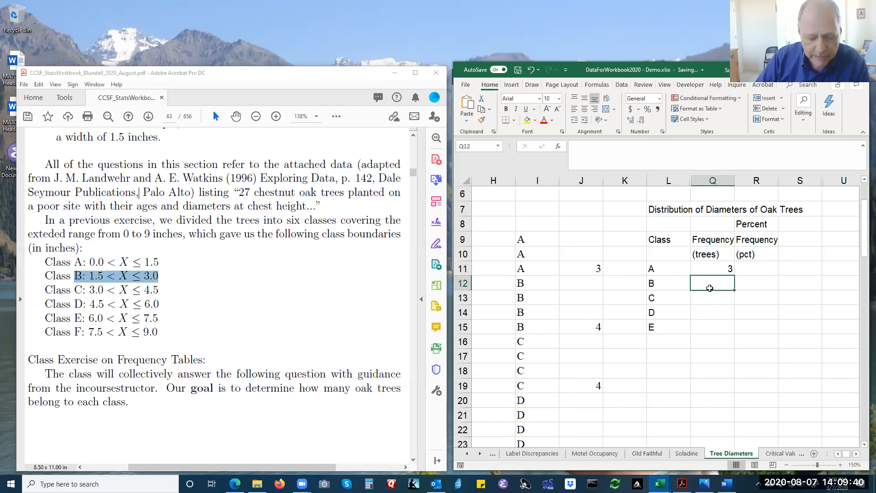
text(4)
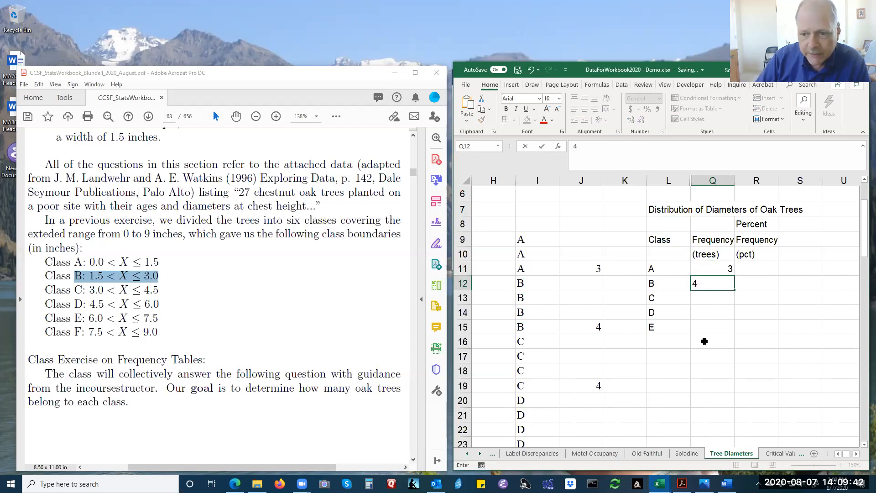
scroll(704, 340, down, 3)
scroll(703, 337, down, 2)
scroll(703, 336, up, 2)
scroll(703, 335, down, 3)
scroll(707, 320, up, 6)
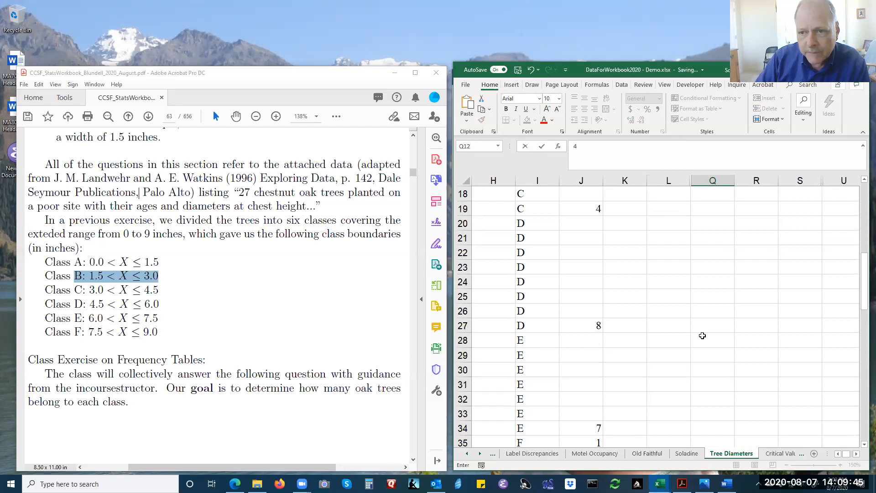
click(711, 295)
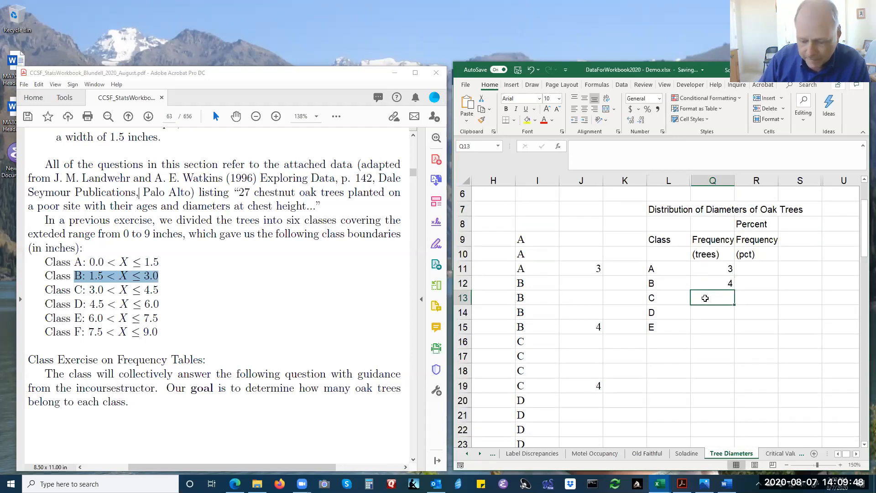
text(8)
key(Return)
text(7)
key(Return)
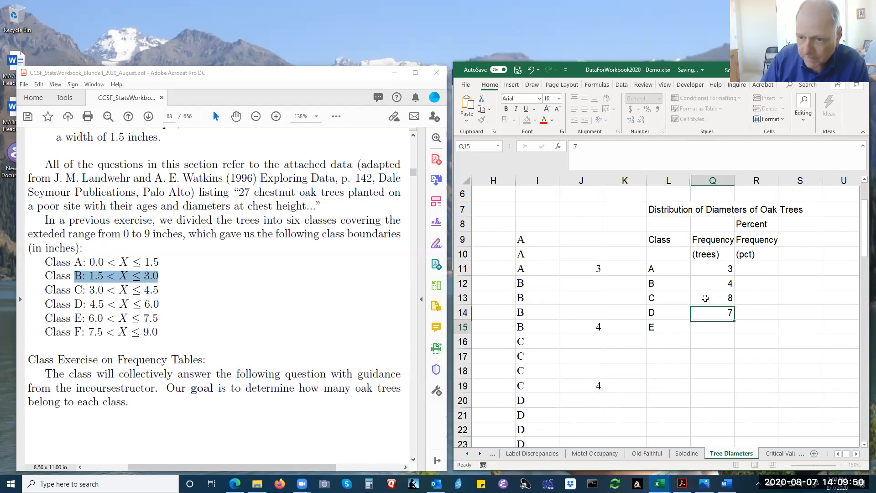
text(1)
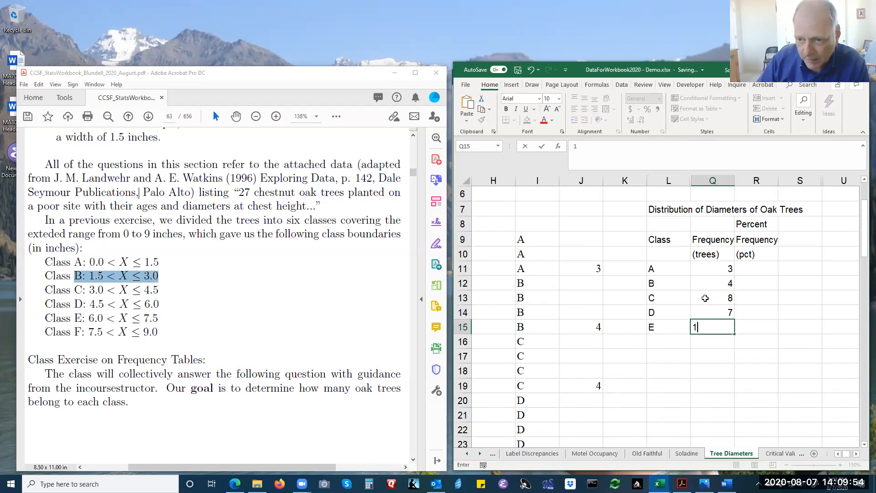
Enter the tree frequencies 4, 8, 7 and 1 in cells Q13 to Q16.
click(707, 300)
text(4)
key(Return)
text(8)
key(Return)
text(7)
key(Return)
text(1)
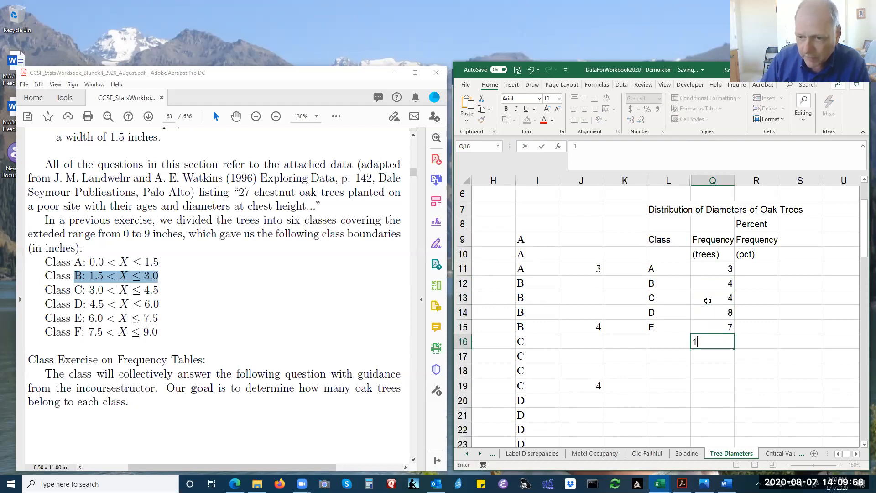
Add the class label F in L16 below E.
key(Left)
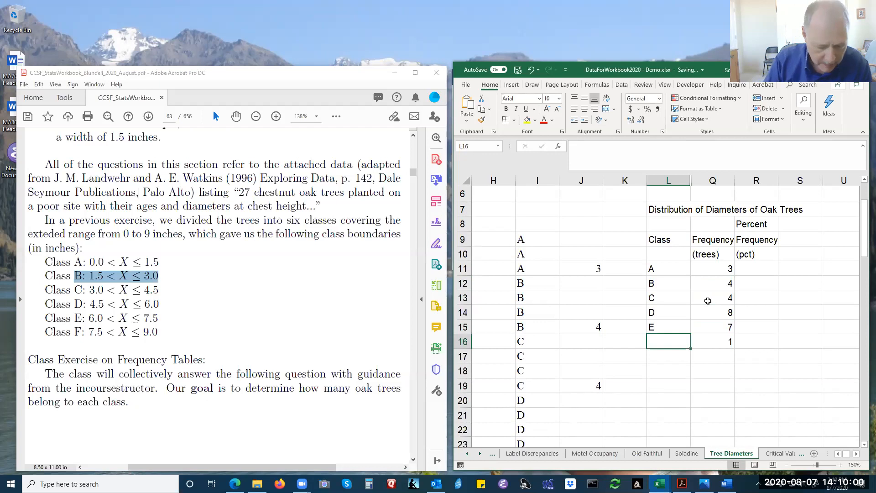
text(F)
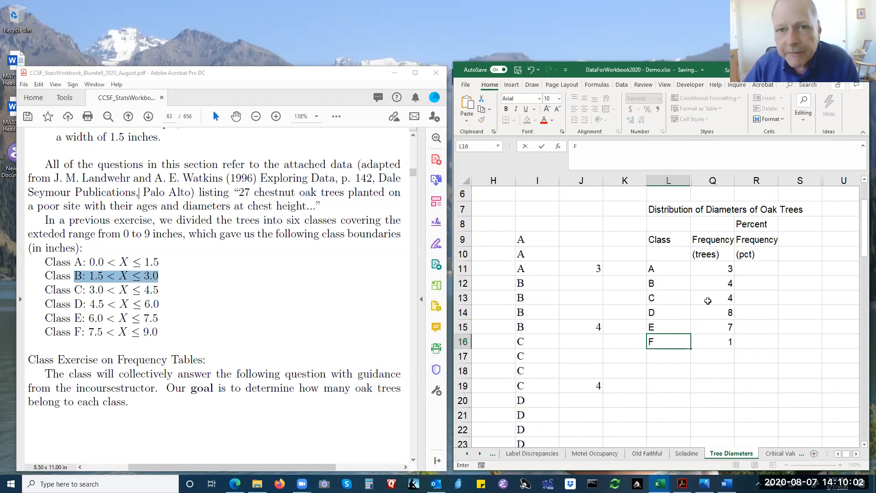
key(Right)
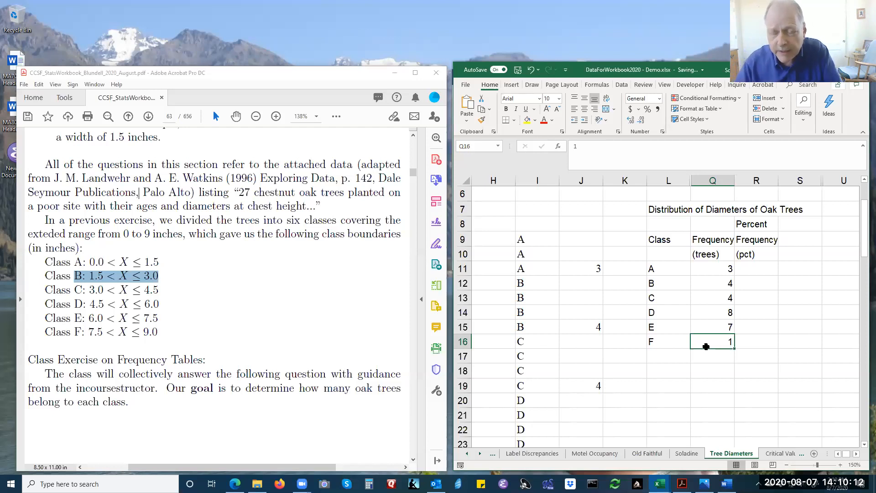
Enter the formula =Q11/C35 in R11 to divide class A's frequency by the total number of trees.
click(747, 270)
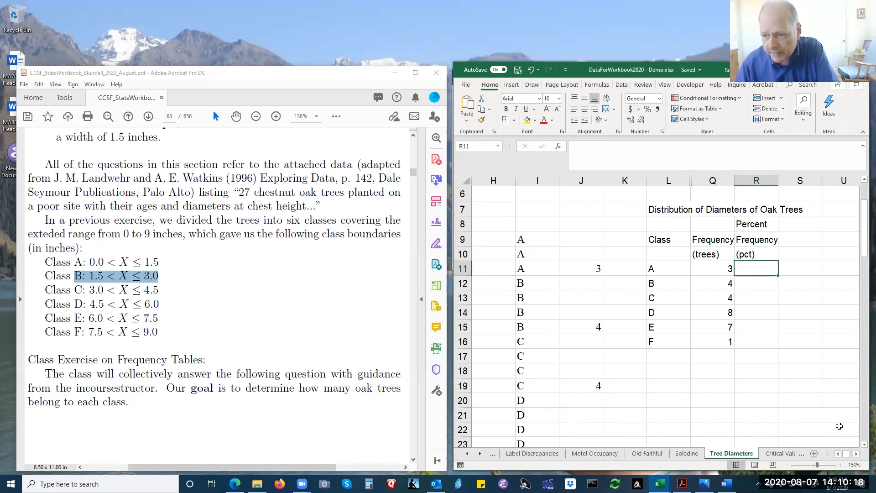
click(856, 454)
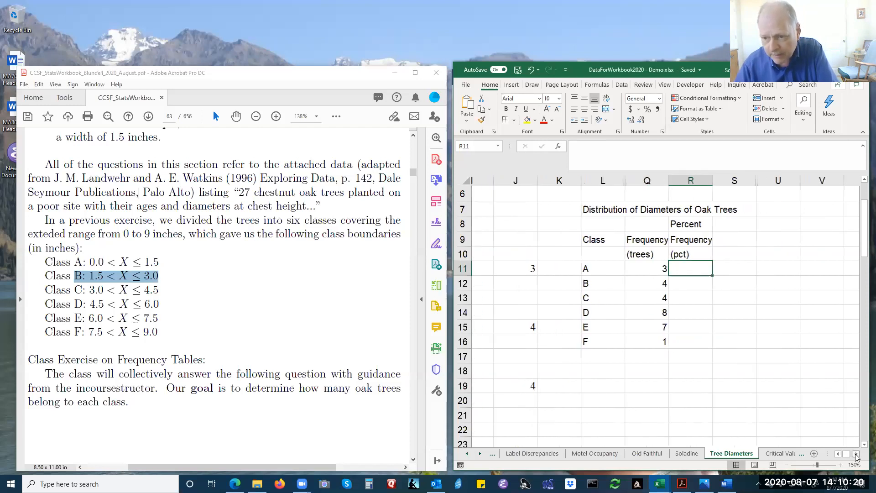
click(856, 454)
click(839, 464)
click(839, 464)
click(839, 465)
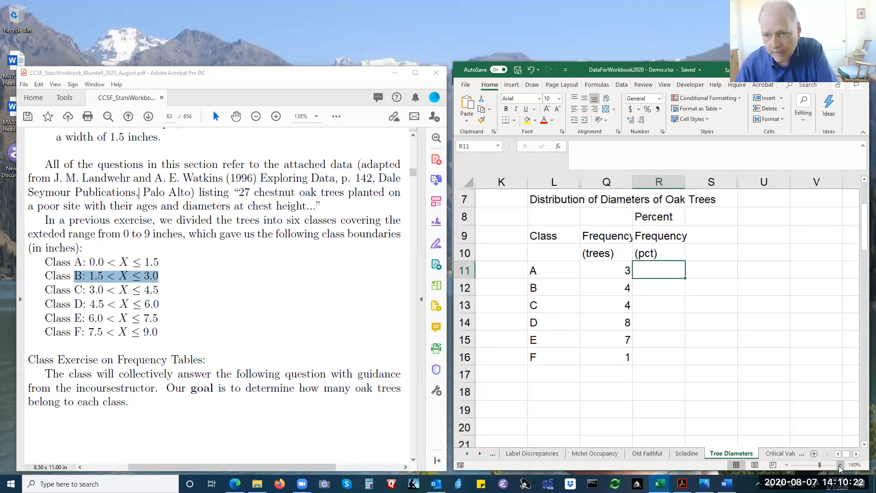
click(840, 465)
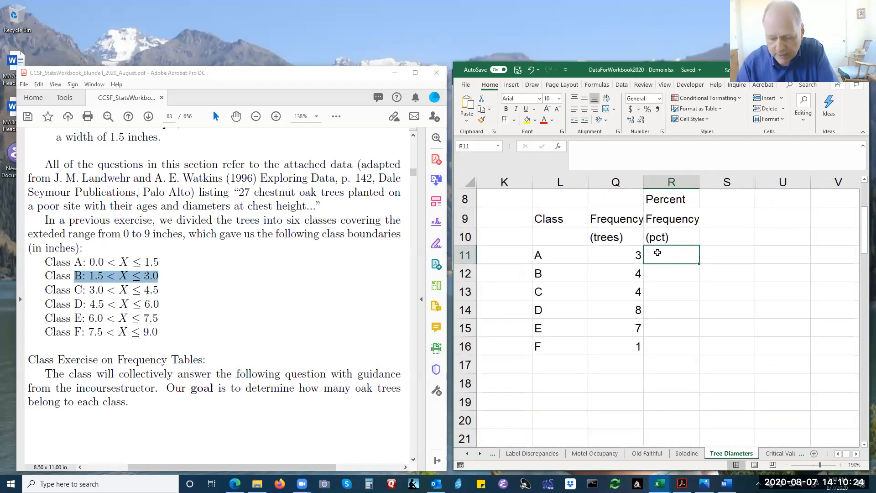
text(=)
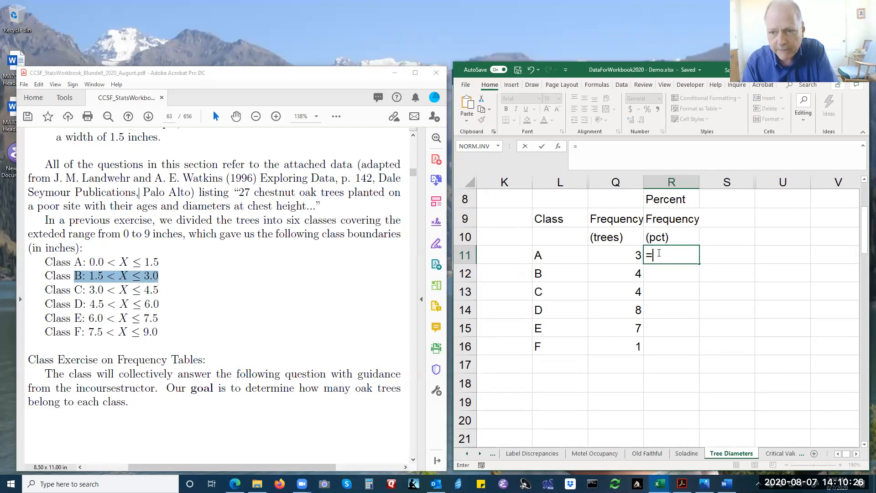
text(=)
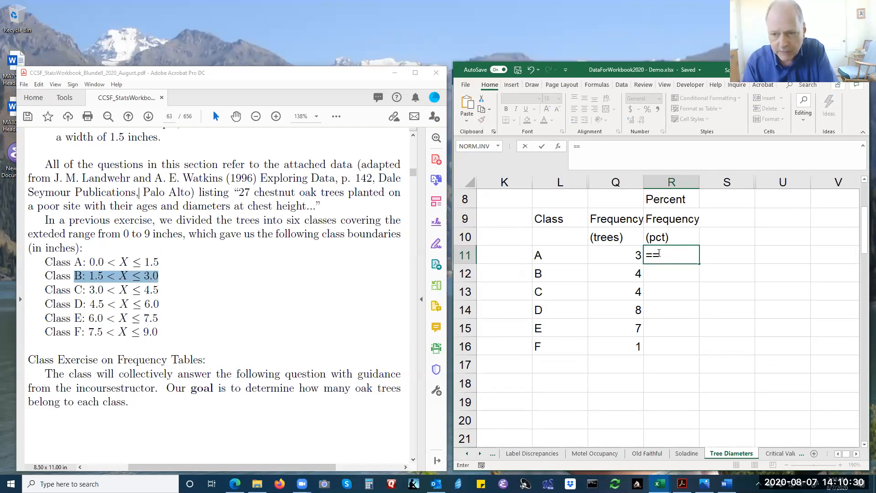
key(BackSpace)
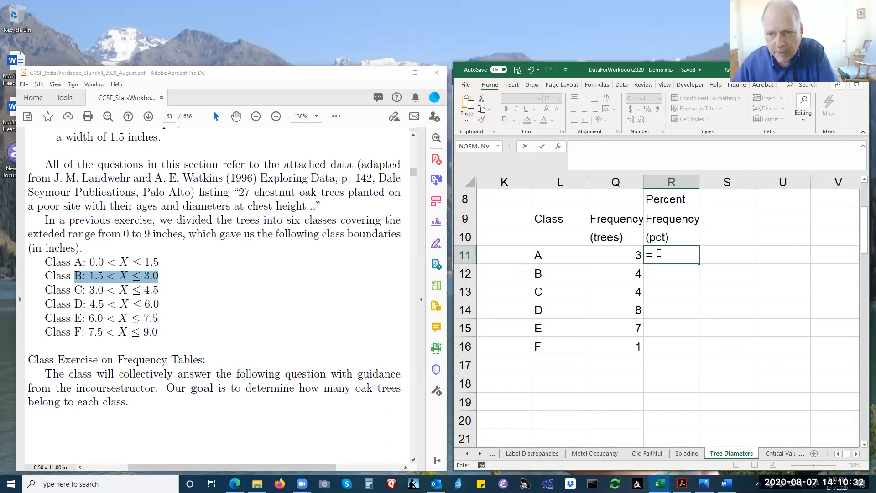
click(632, 254)
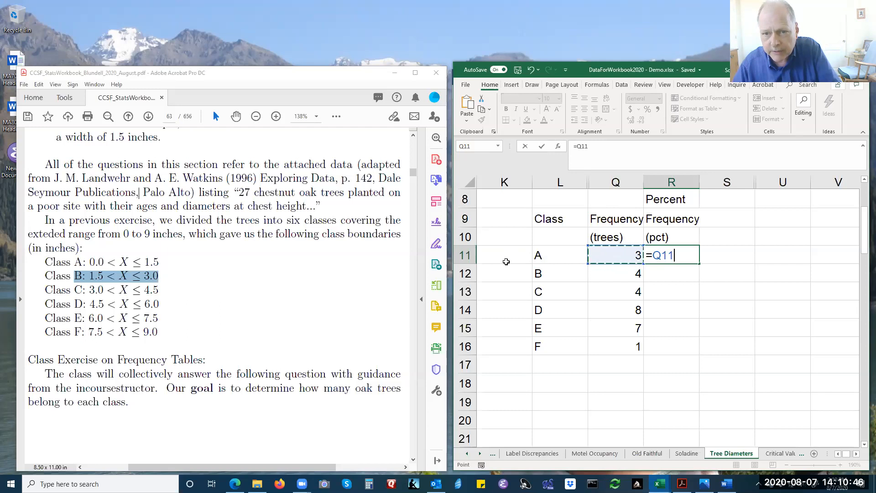
click(675, 255)
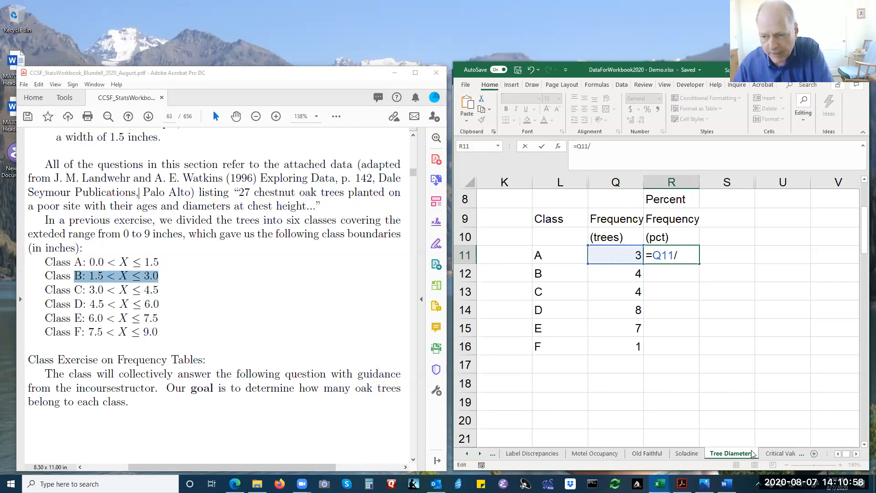
click(837, 453)
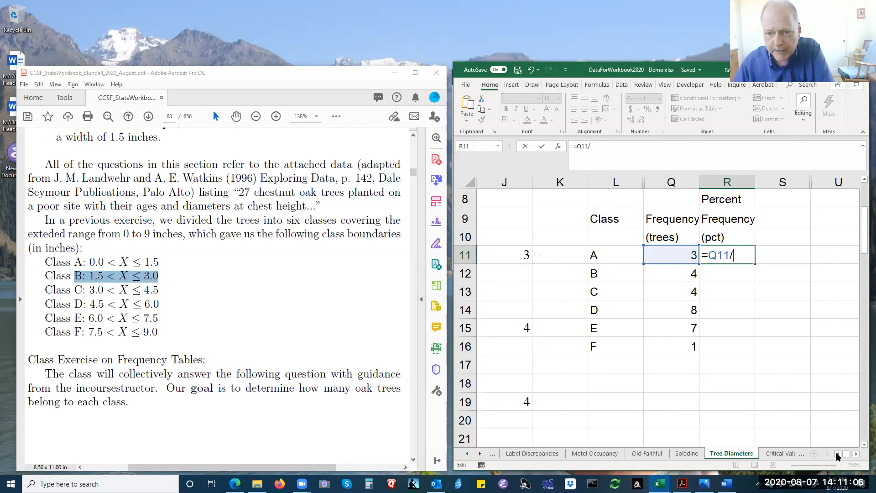
click(836, 453)
scroll(552, 307, down, 7)
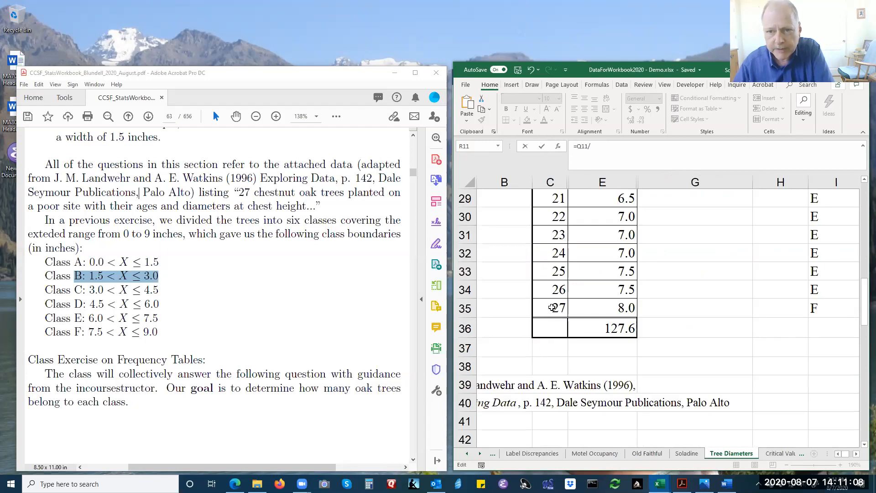
click(552, 307)
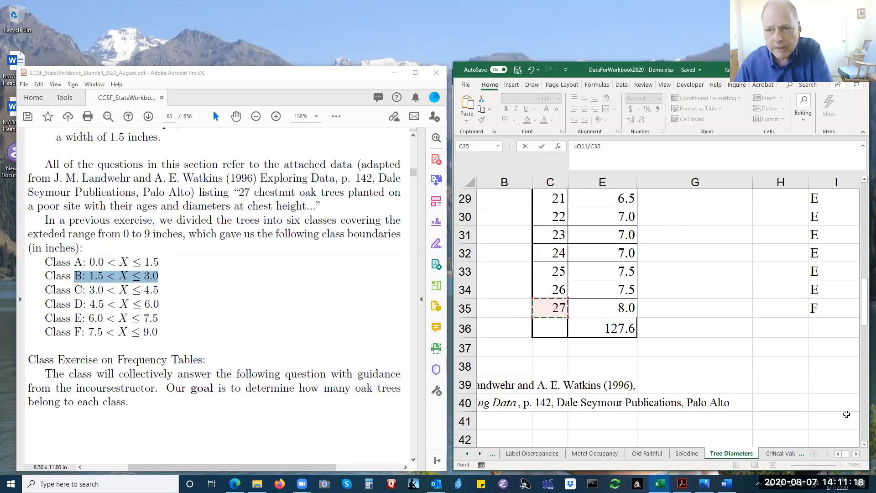
key(Return)
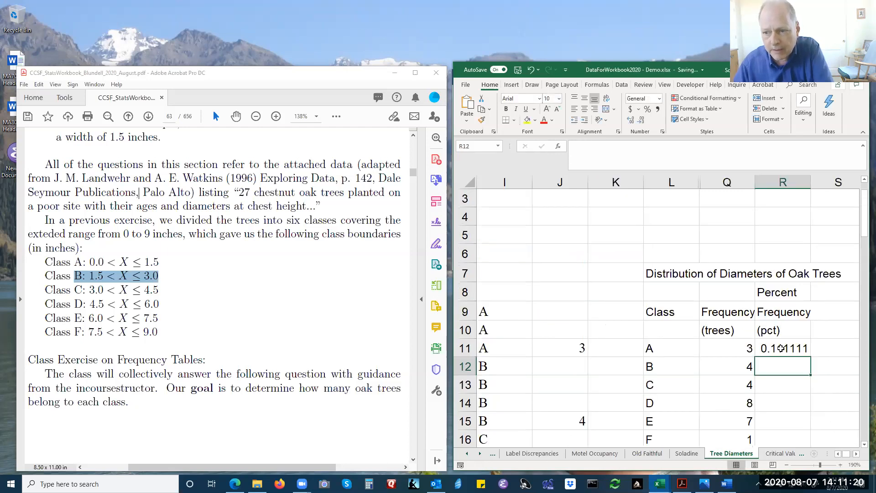
Change the class A formula in R11 to =(Q11/C35)*100 so it gives a percentage.
click(780, 349)
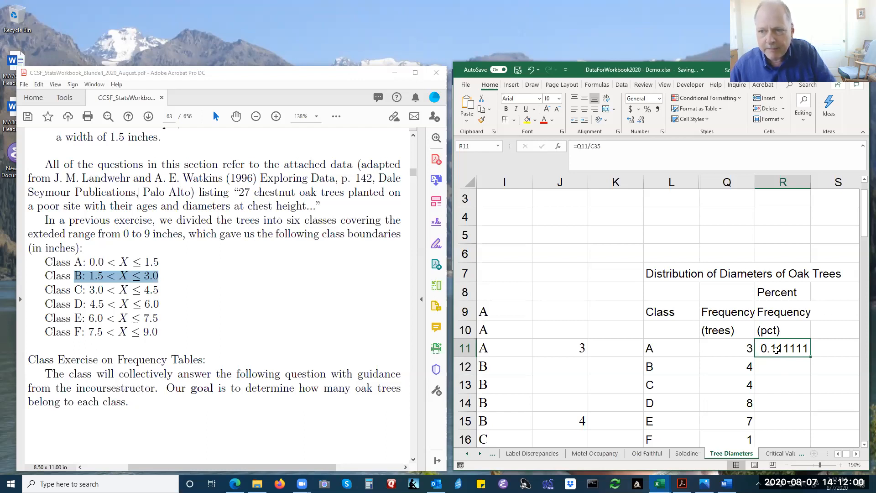
click(578, 145)
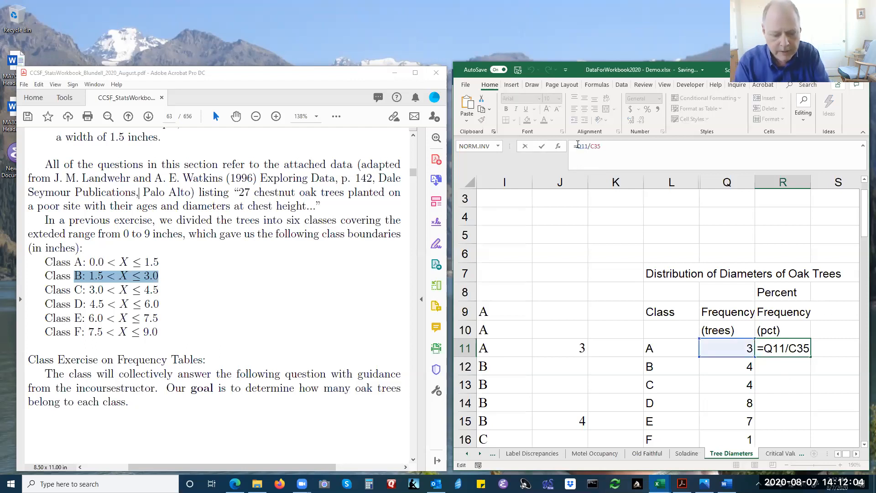
text(()
key(End)
text())
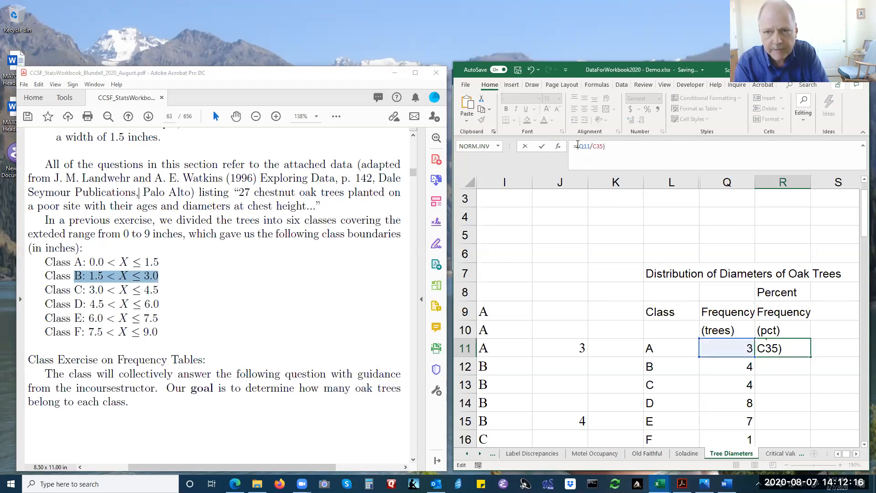
text(*)
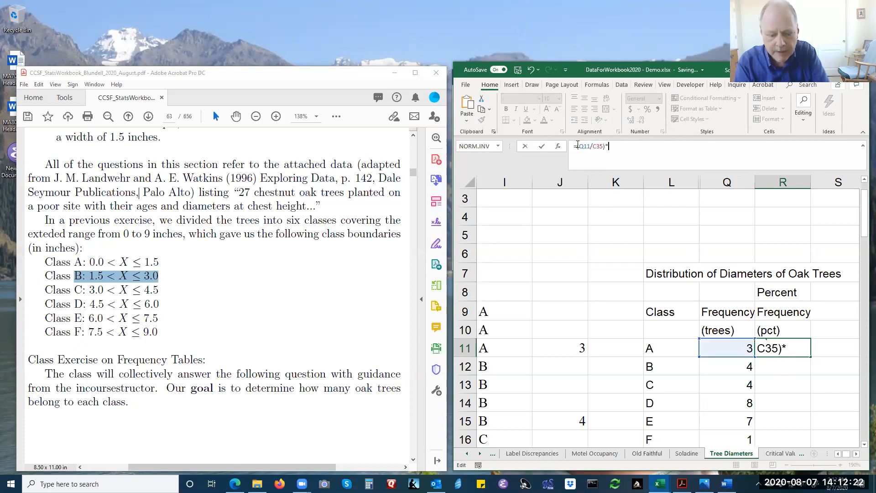
text(100)
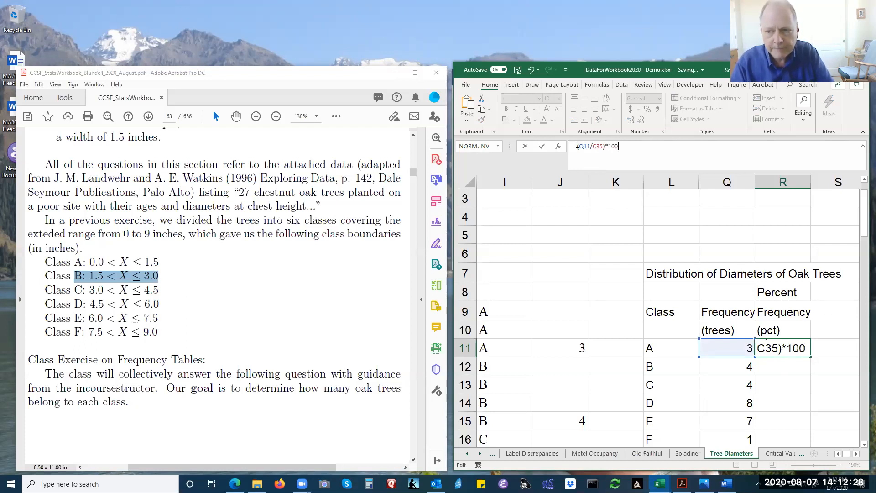
key(Return)
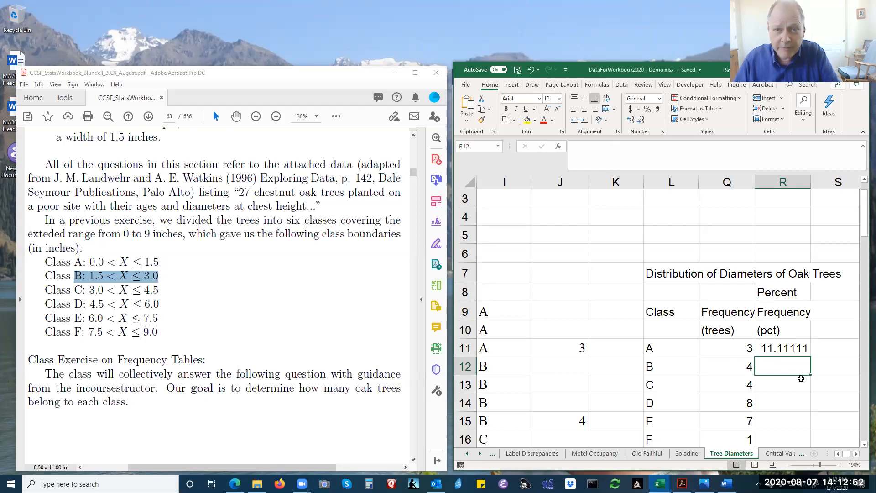
Reduce the class A percent frequency in R11 to one decimal place.
click(781, 350)
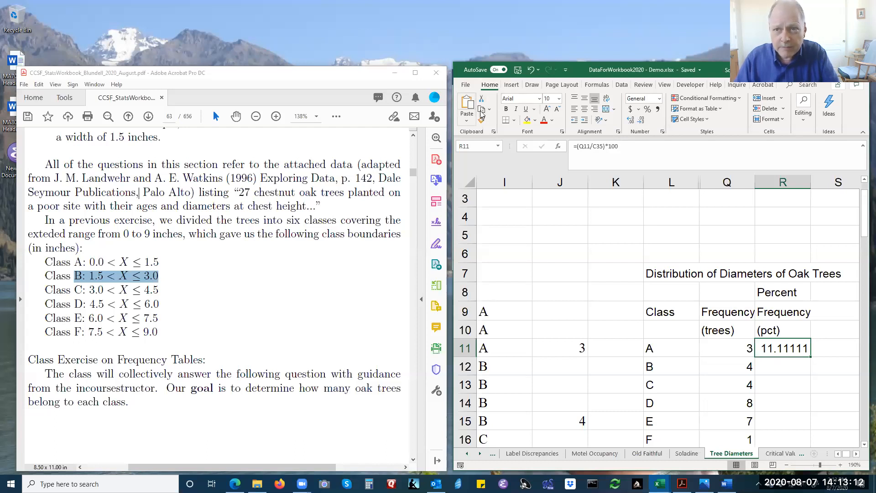
click(641, 121)
click(641, 122)
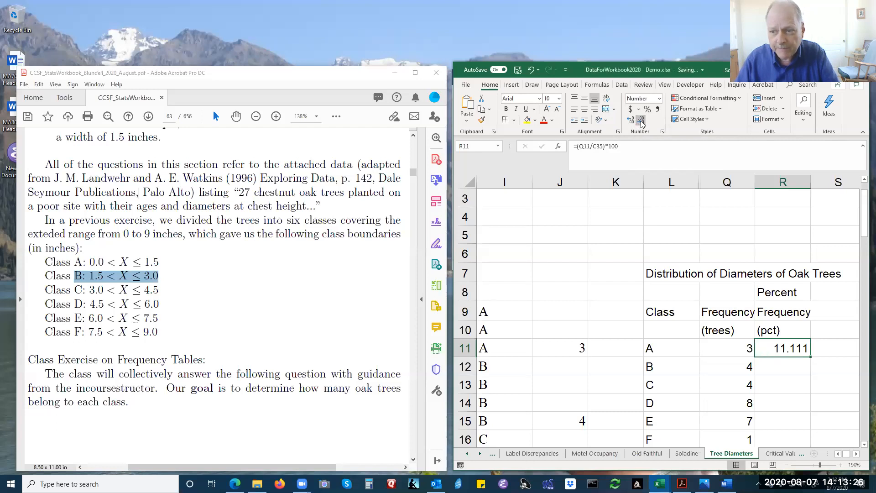
click(641, 121)
click(641, 121)
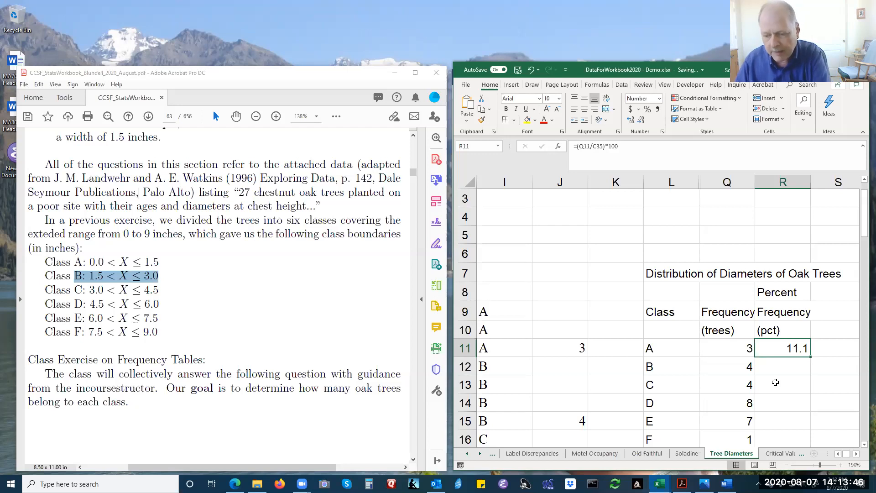
key(Down)
click(786, 349)
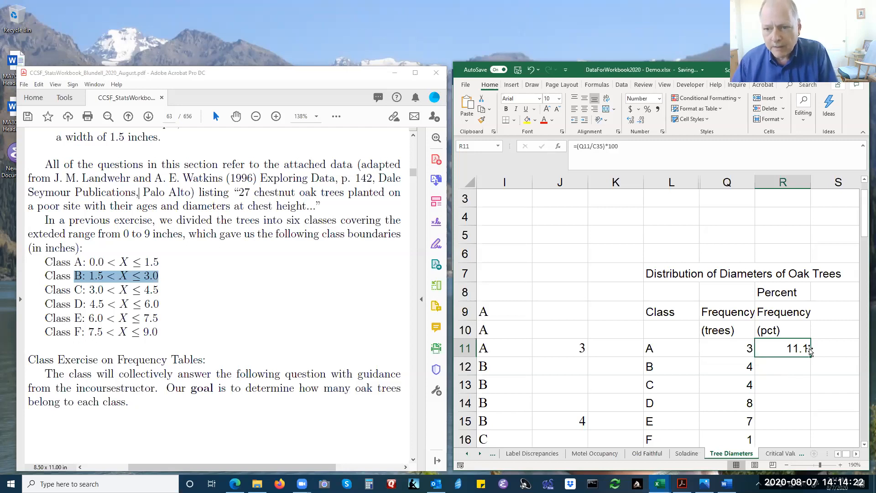
Review the formula in R11 and try copying it into R12 for class B.
double_click(785, 349)
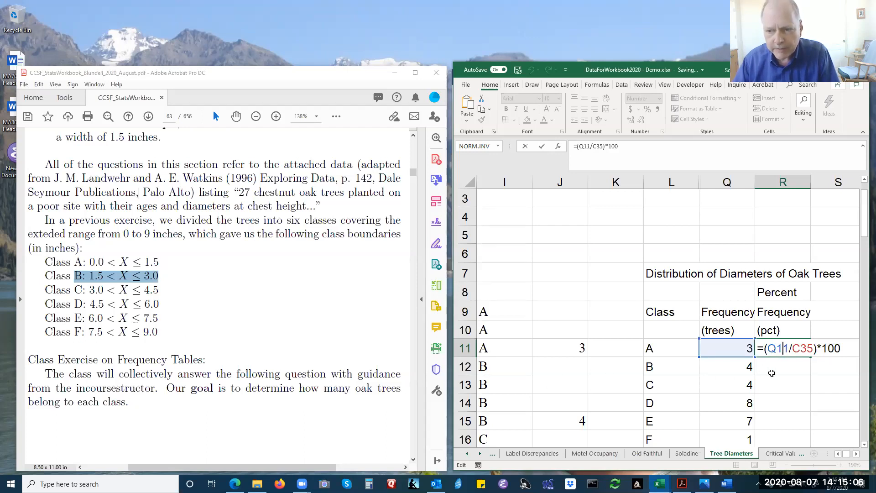
key(ctrl+Return)
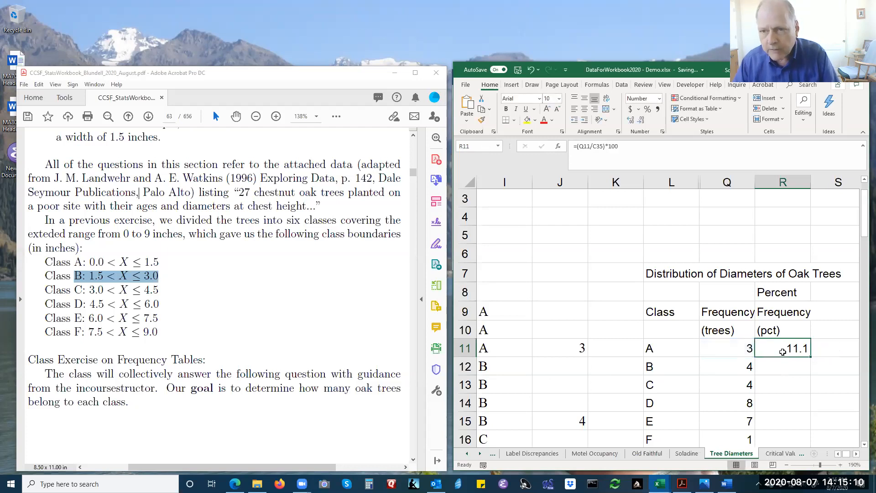
key(ctrl+c)
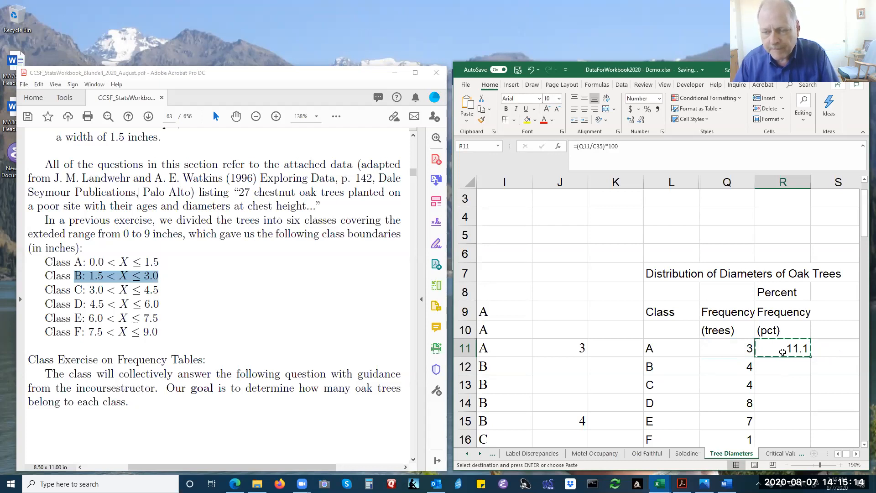
click(781, 366)
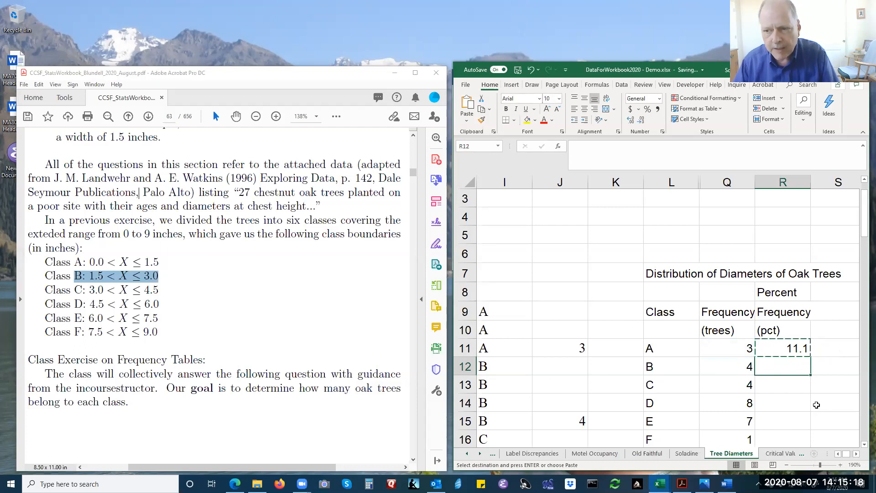
key(ctrl+v)
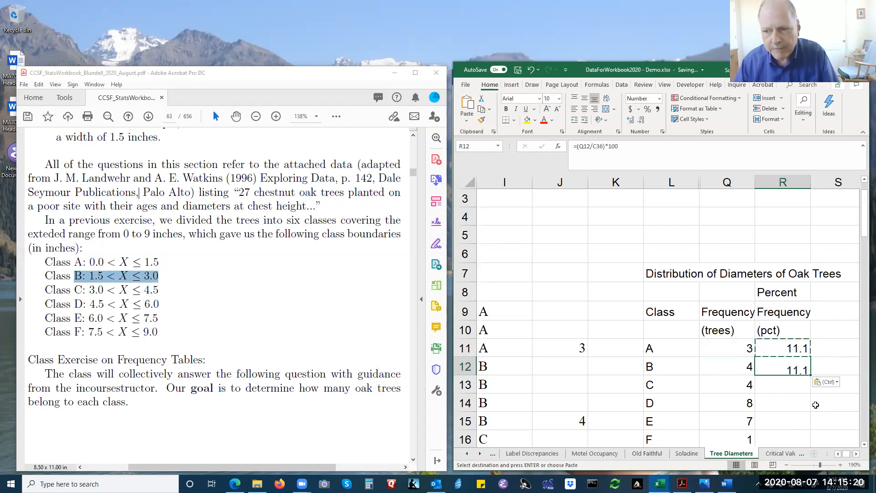
Check which denominator cell the copied formula in R12 refers to, and clear R12.
double_click(782, 366)
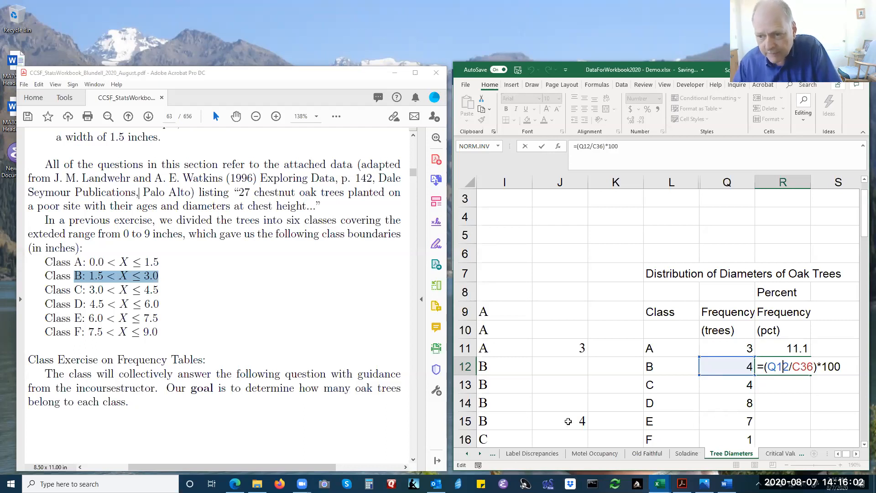
scroll(567, 420, down, 6)
scroll(567, 420, down, 3)
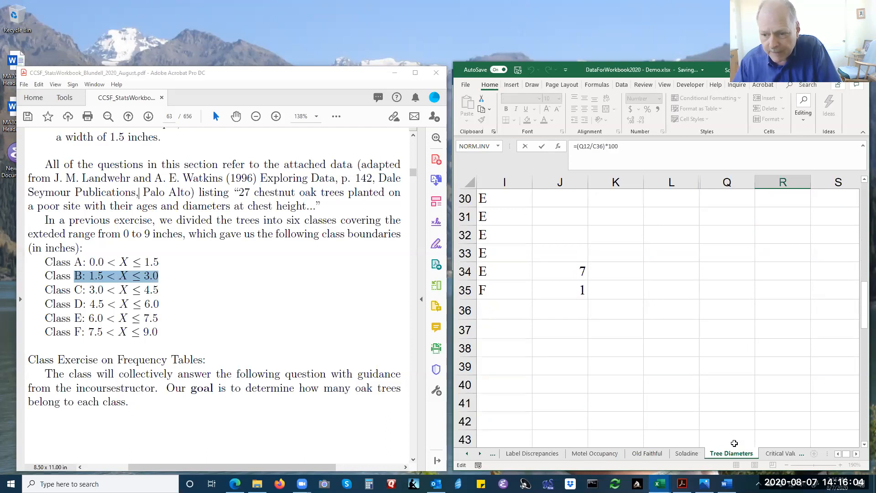
click(838, 453)
click(837, 455)
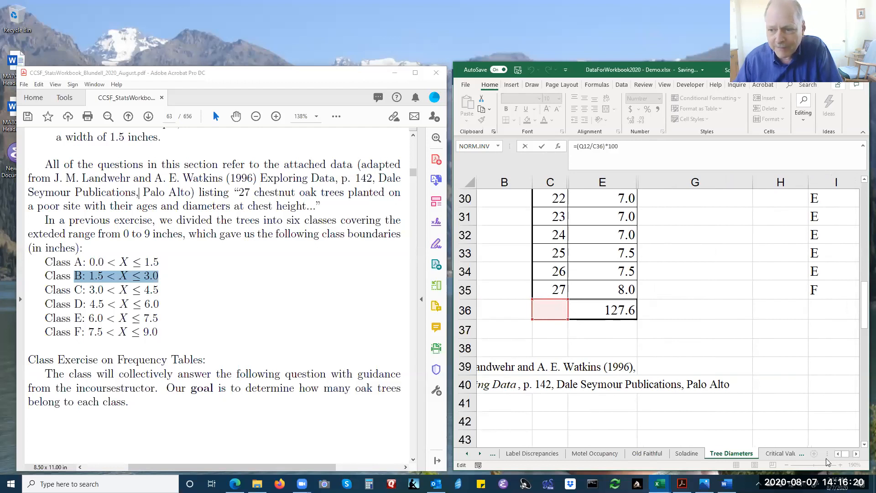
click(856, 454)
click(857, 454)
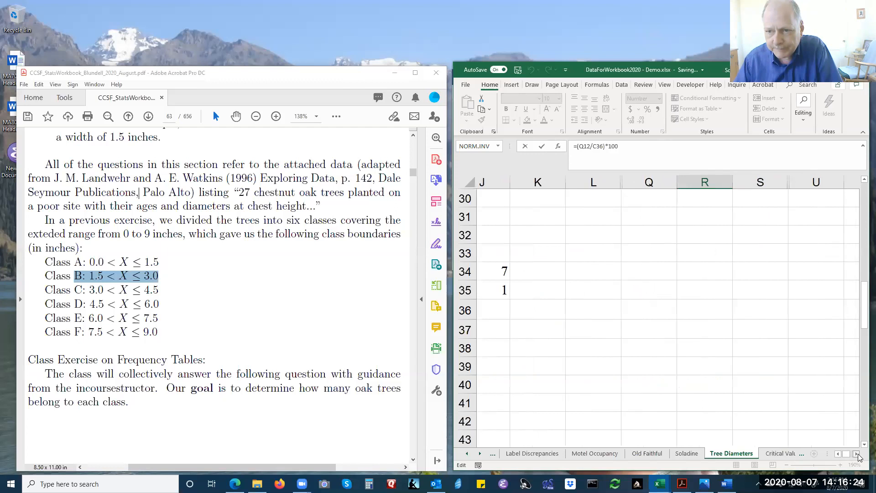
scroll(740, 409, up, 8)
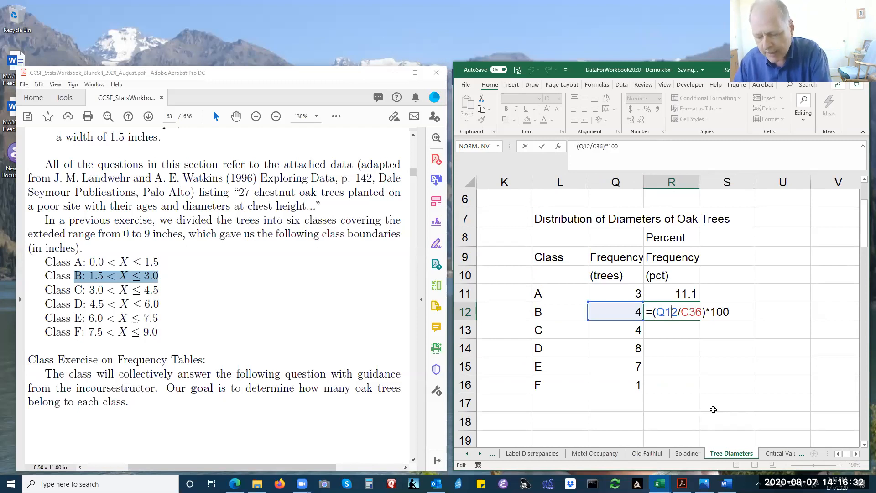
key(ctrl+Return)
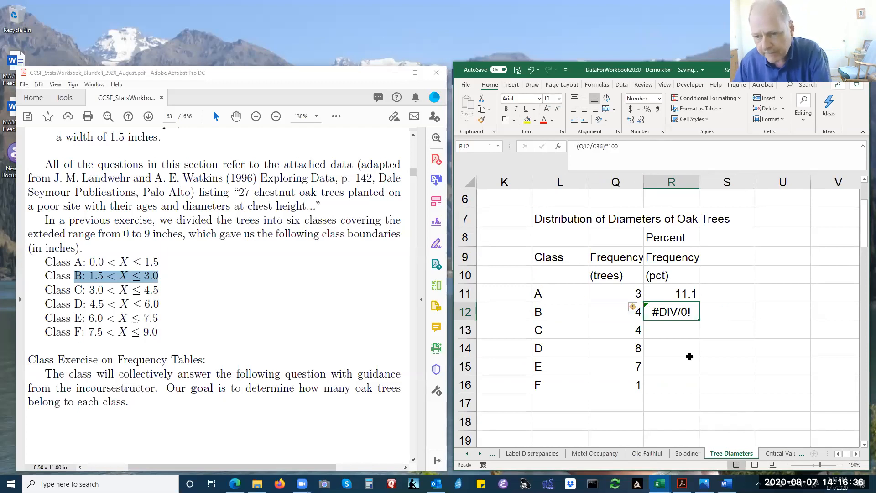
key(Delete)
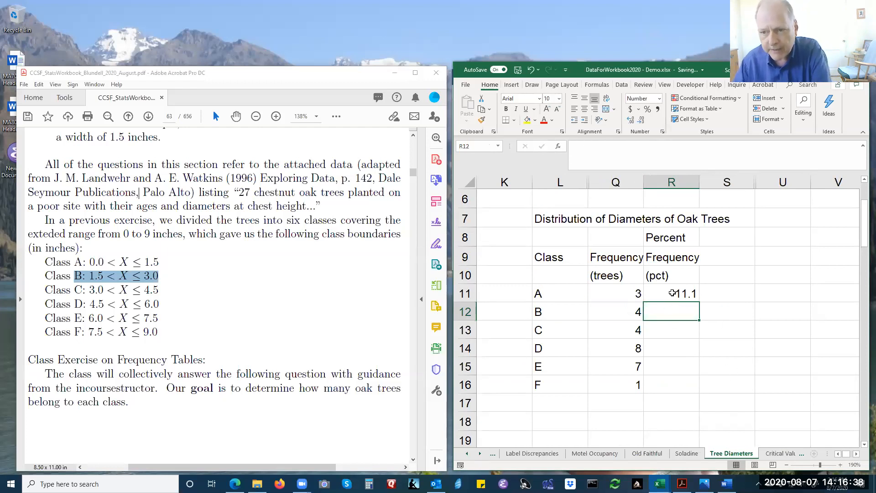
Make the total's reference absolute in class A's percent formula, so R11 contains =(Q11/$C$35)*100.
click(672, 293)
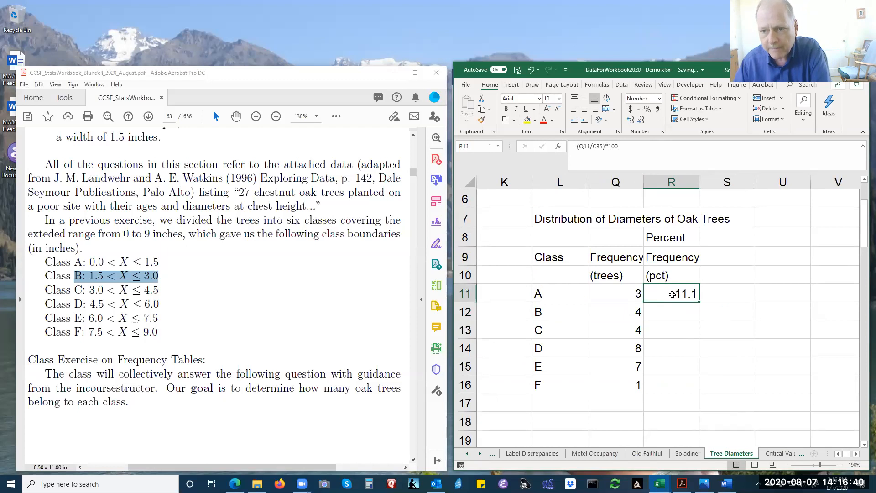
double_click(672, 294)
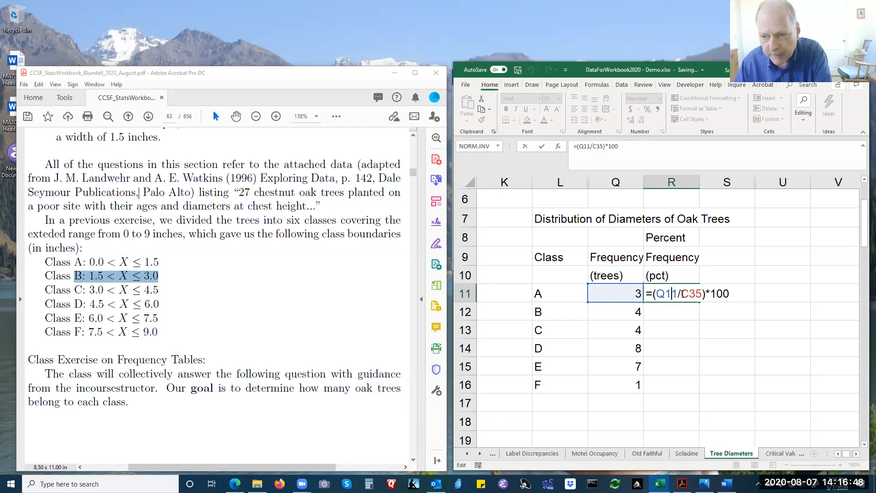
click(680, 293)
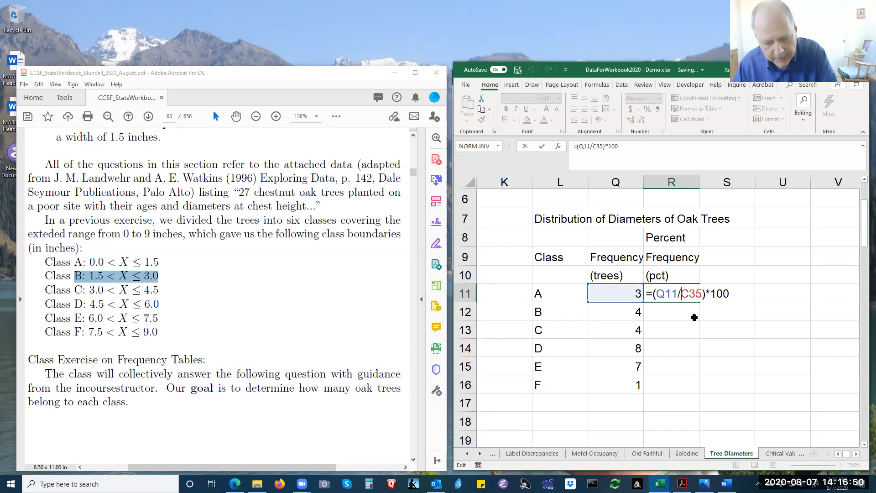
text($)
click(695, 293)
text($)
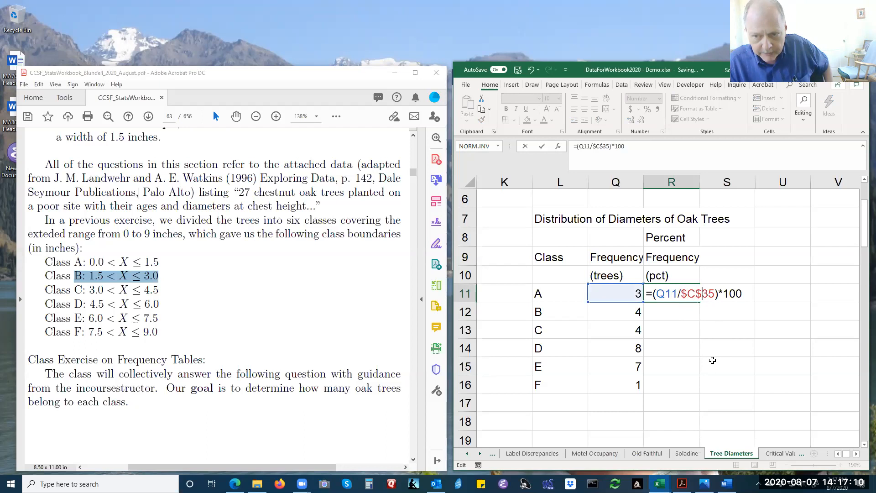
key(Return)
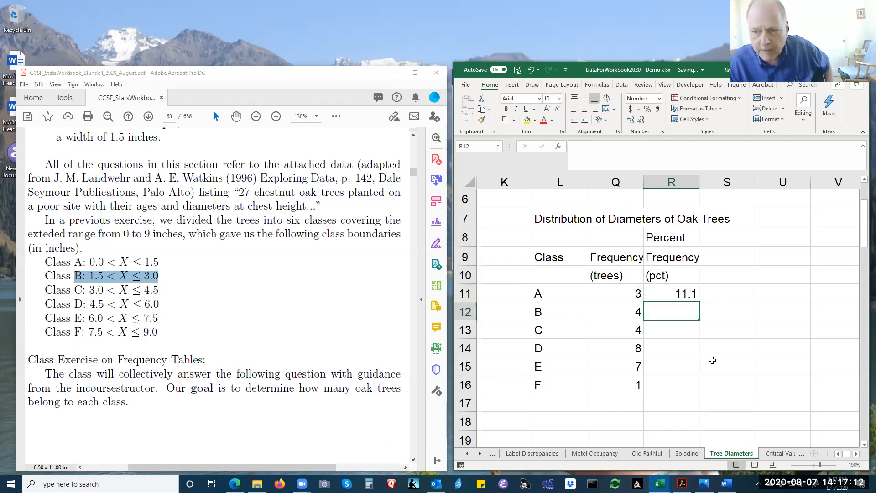
Copy the percent formula from R11 into R12 for class B and check its cell references.
key(Up)
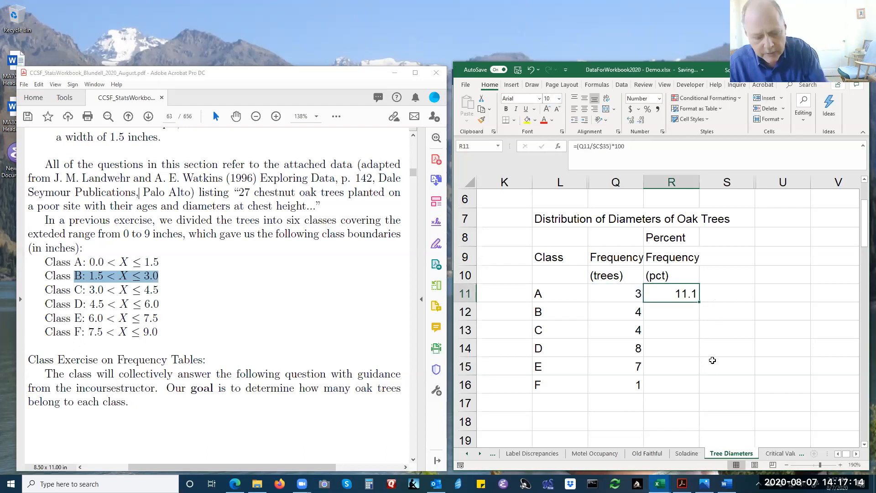
key(ctrl+c)
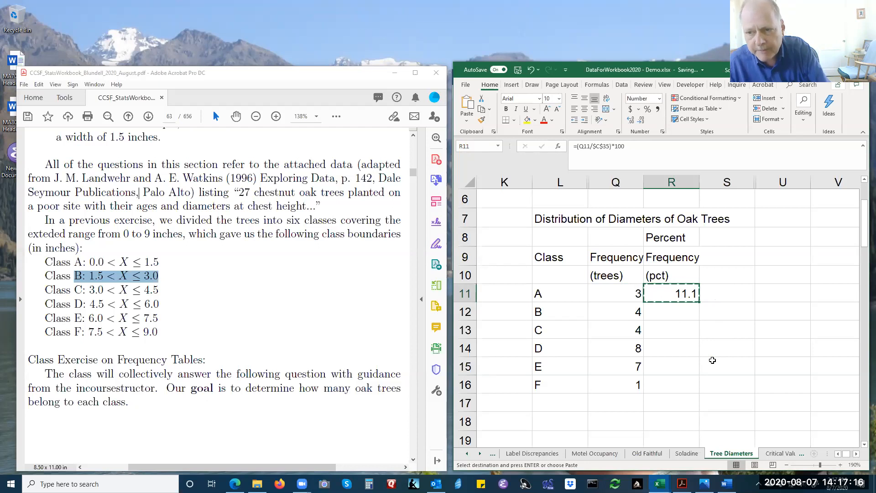
key(Down)
key(ctrl+v)
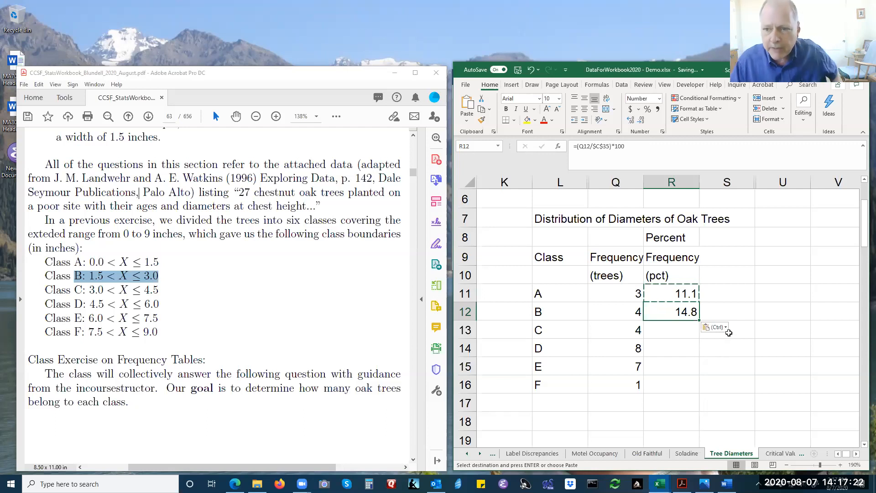
double_click(677, 312)
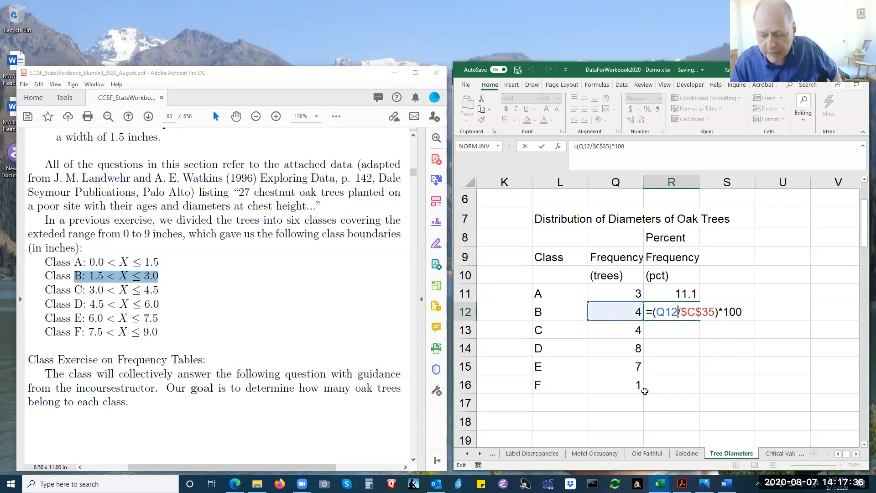
key(Return)
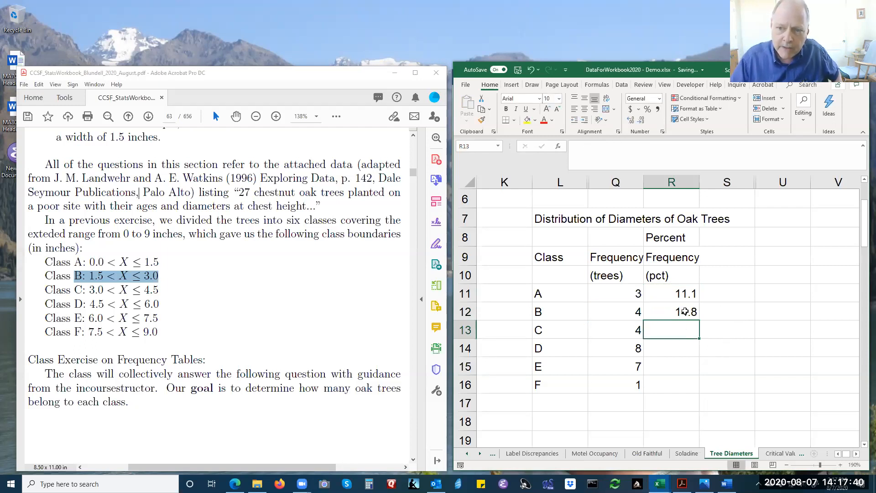
Fill the percent formula from R12 down to R16 for classes C to F.
click(685, 311)
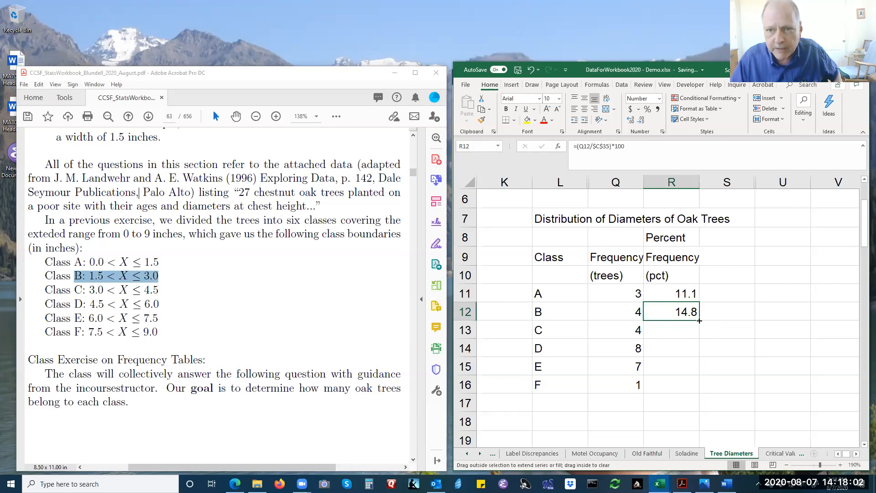
drag(699, 320, 694, 389)
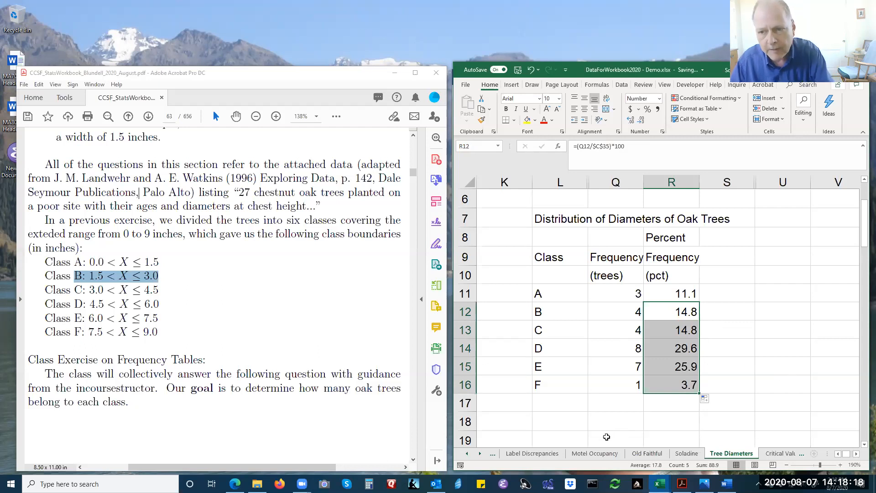
Clear the percent frequencies in R13:R16 and fill the formula from R12 down to class F again.
click(731, 334)
drag(683, 331, 679, 385)
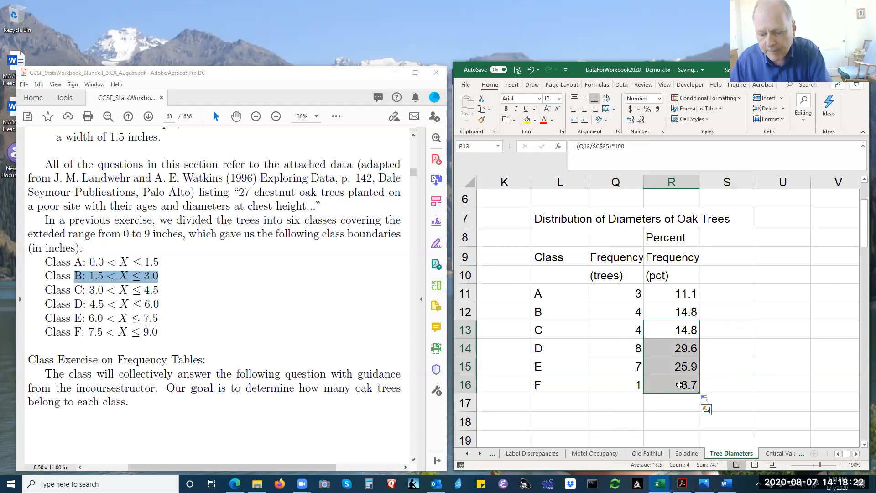
key(Delete)
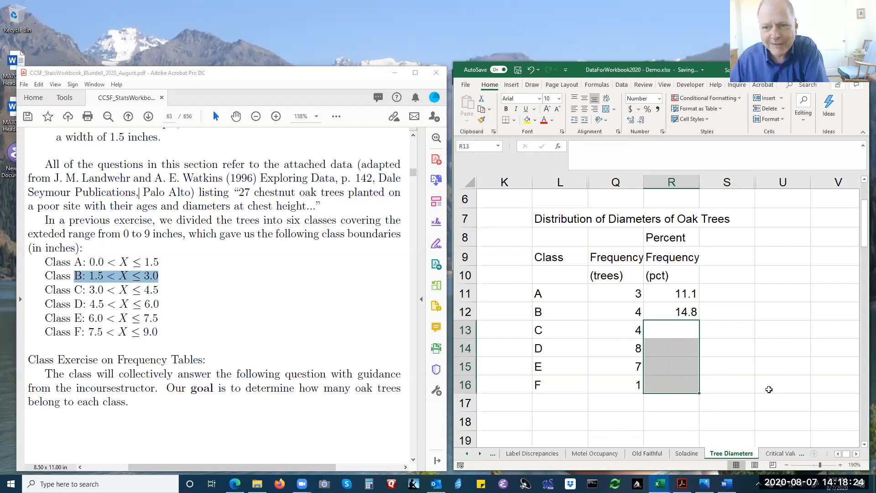
click(677, 313)
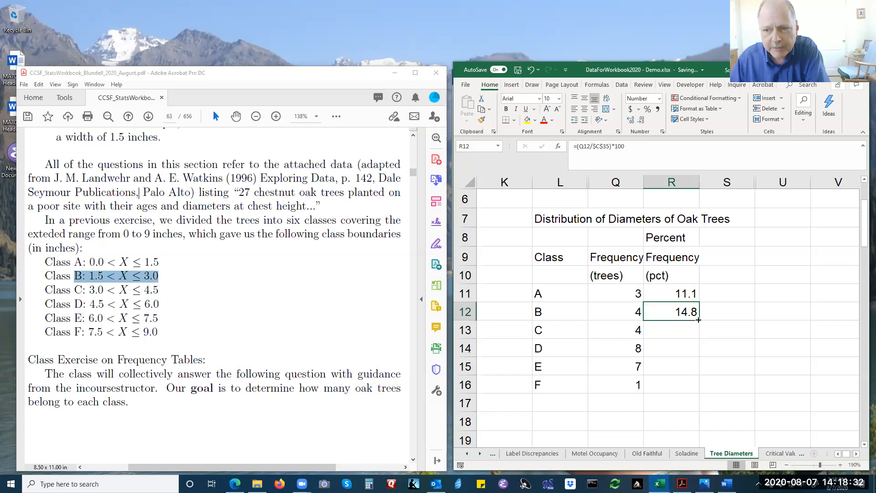
double_click(698, 319)
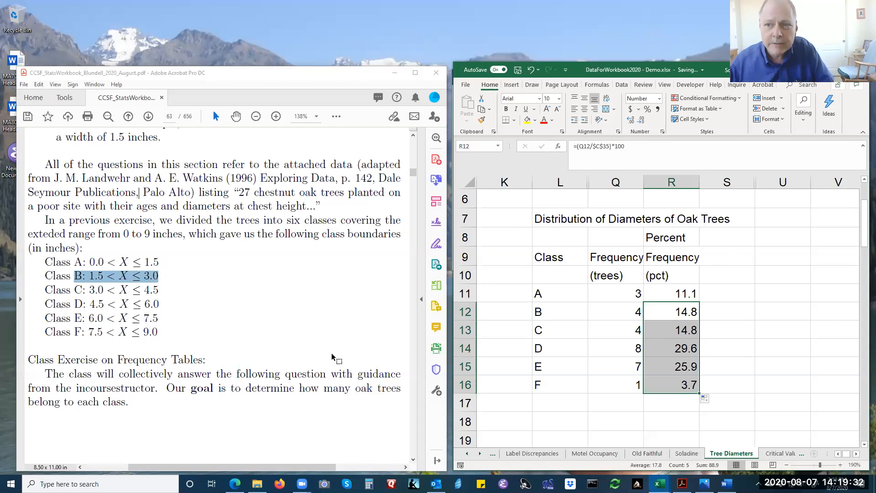
drag(726, 182, 771, 182)
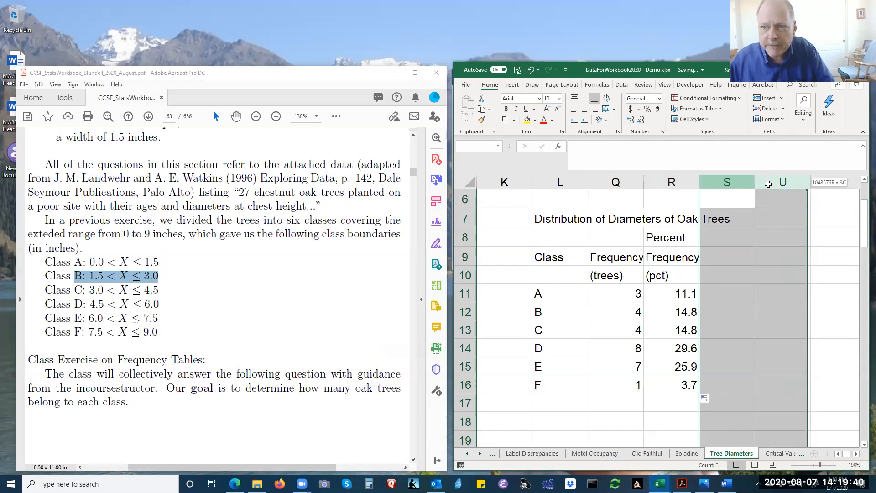
right_click(774, 186)
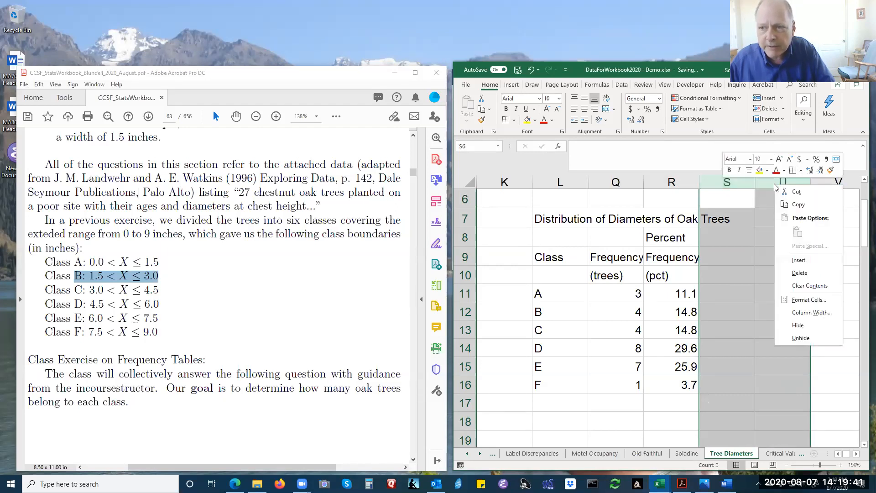
click(797, 337)
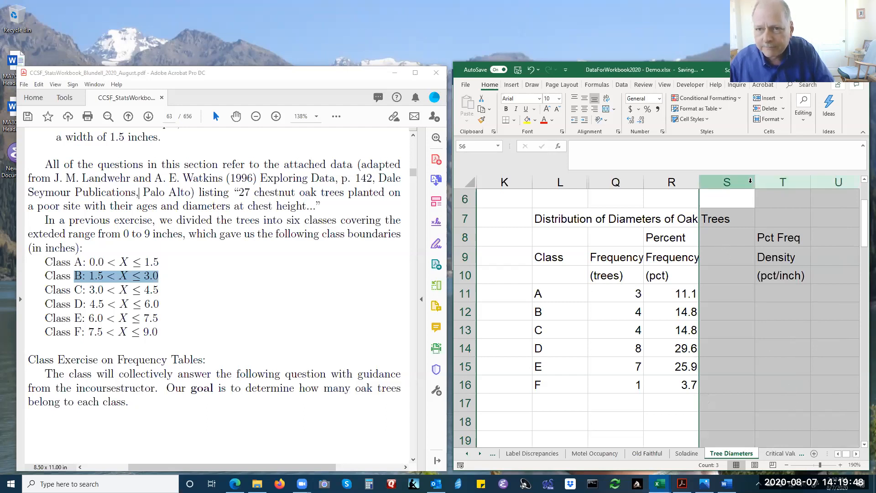
key(ctrl+z)
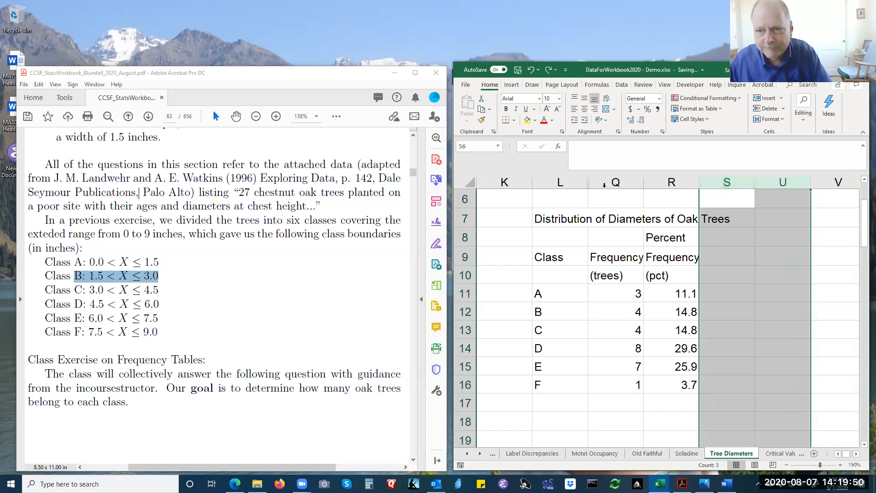
Unhide columns M to P between the Class and Frequency columns and maximize the workbook window.
drag(577, 181, 607, 182)
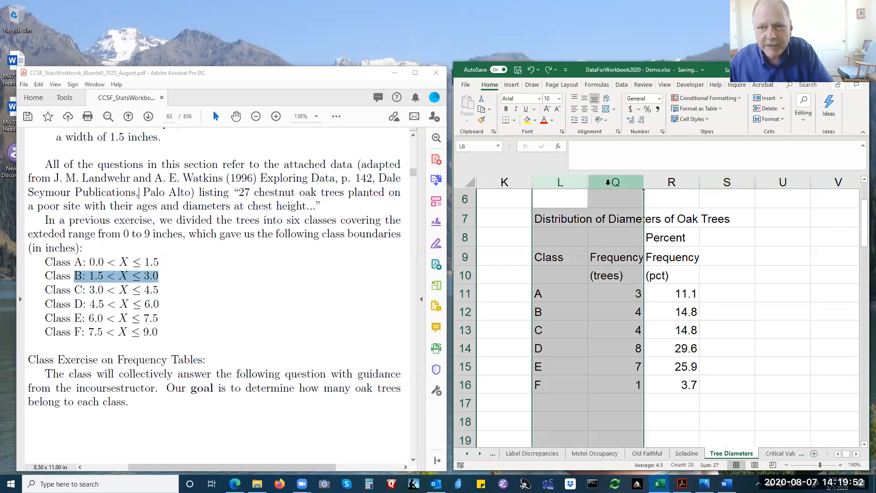
right_click(608, 183)
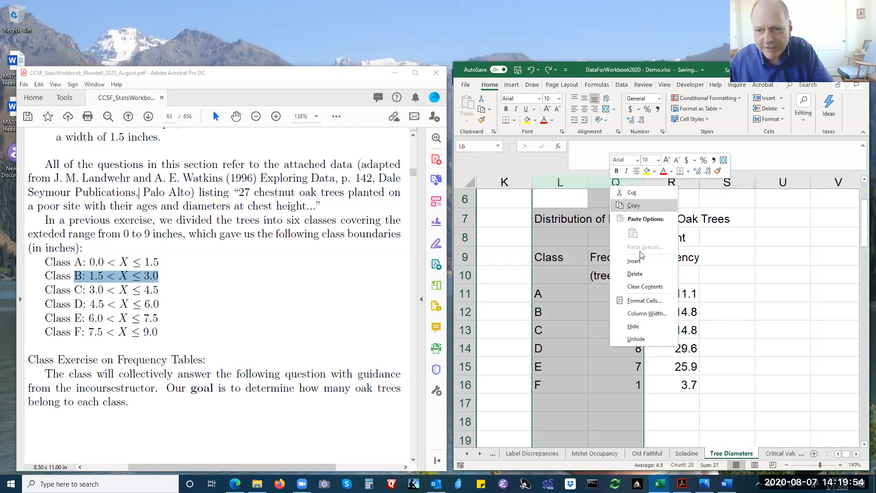
click(645, 340)
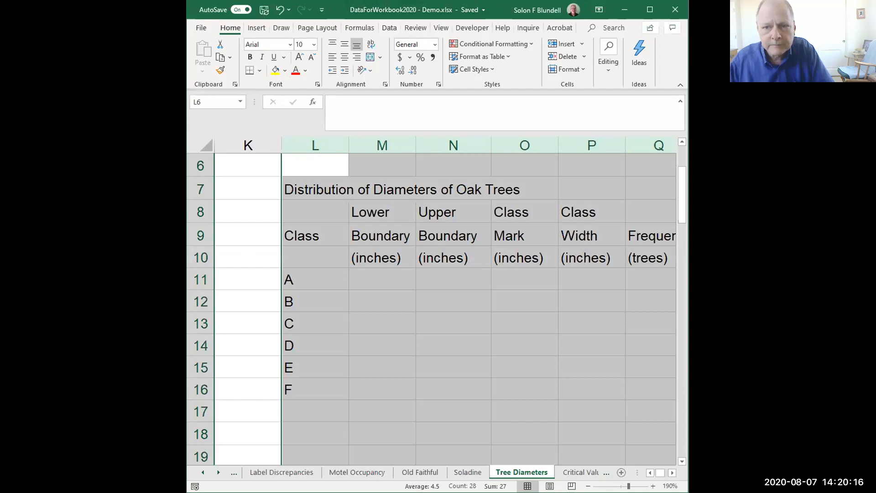
key(super+Up)
click(648, 279)
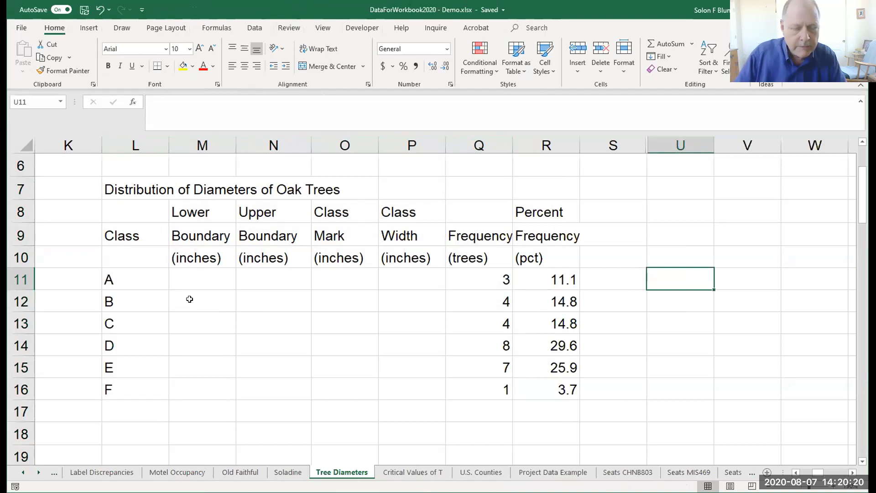
Enter class A's boundaries, with lower boundary 0 in M11 and upper boundary 1.5 in N11.
click(190, 283)
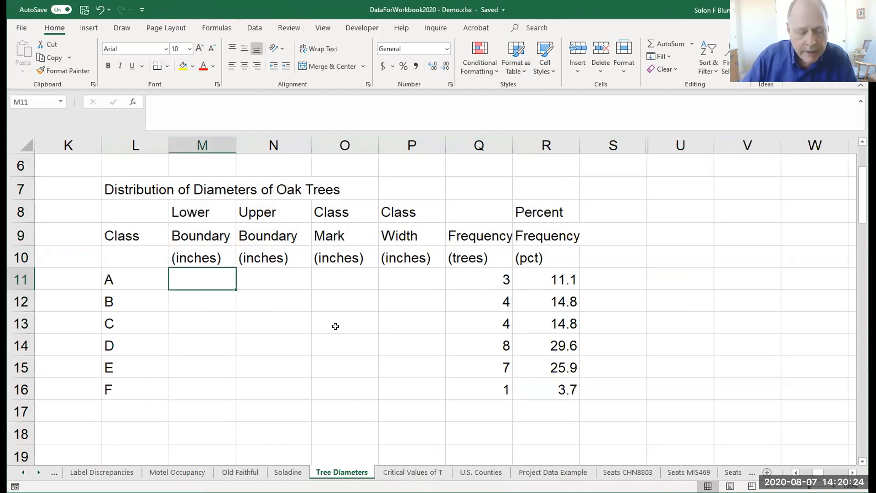
text(0)
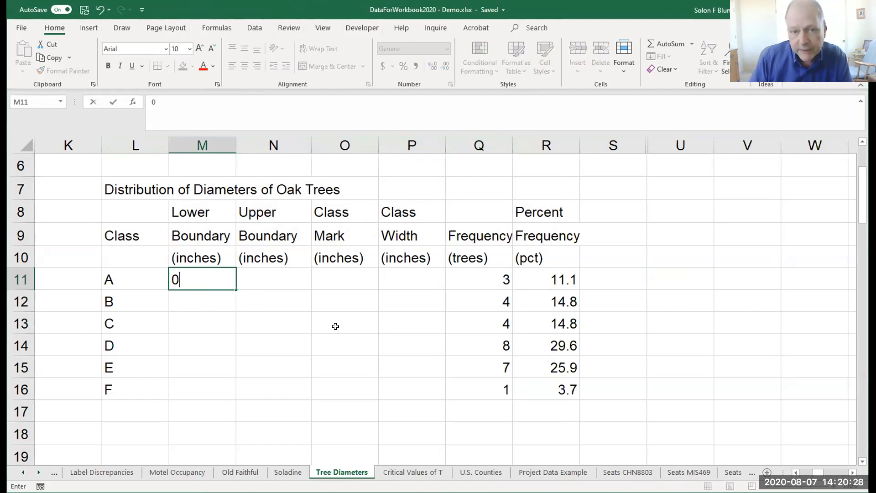
key(Tab)
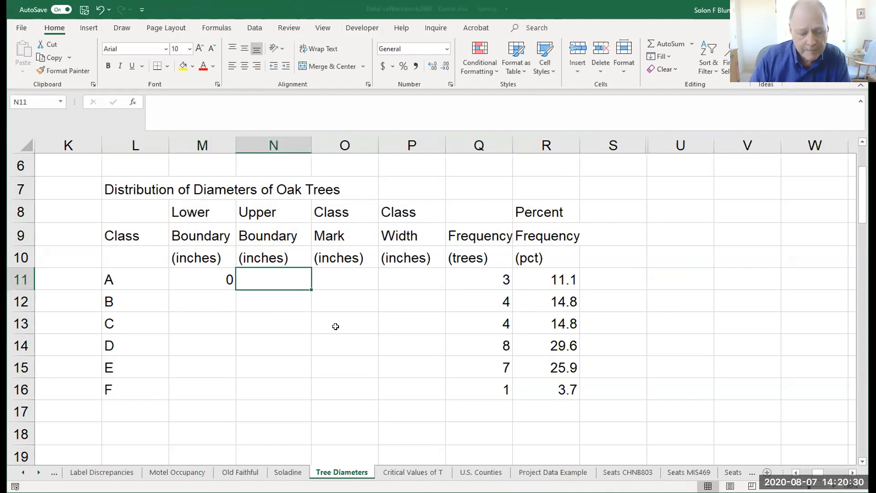
text(1.5)
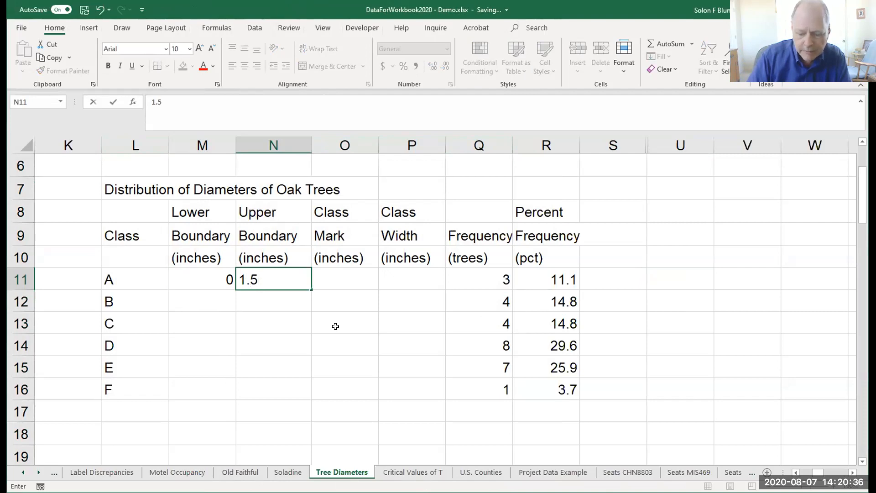
key(Return)
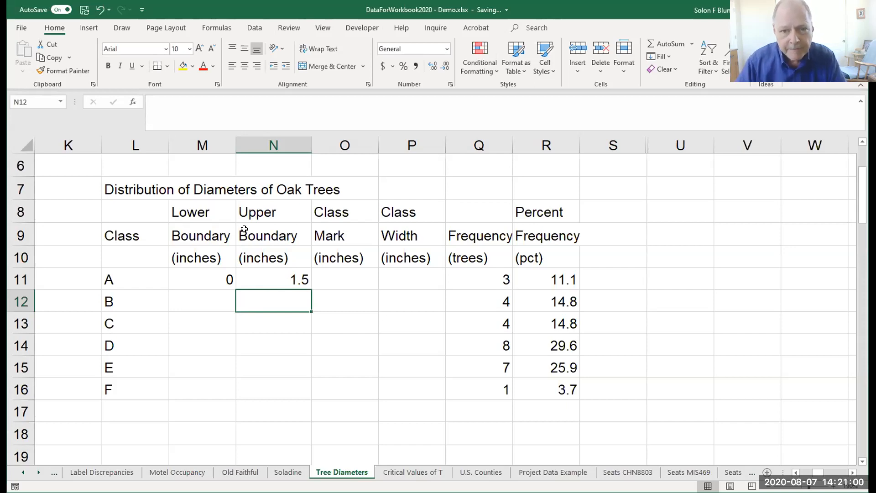
Calculate class A's mark in O11 with the formula =(M11+N11)/2.
click(332, 273)
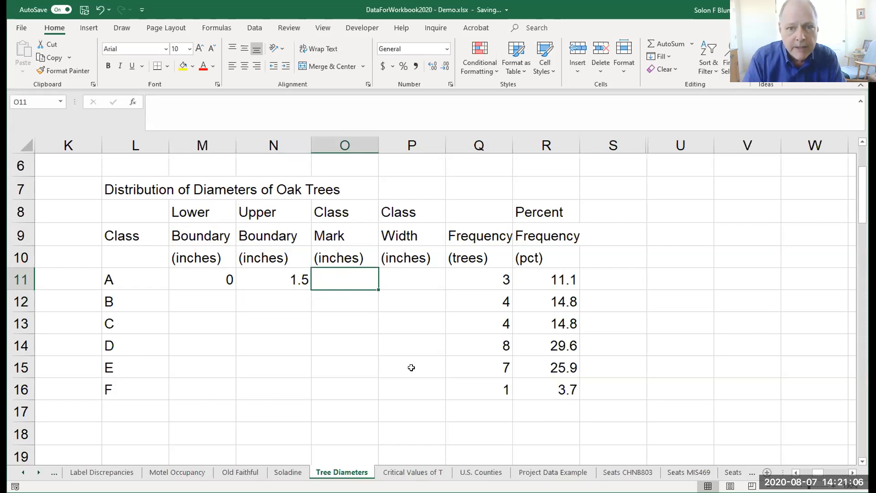
text(=()
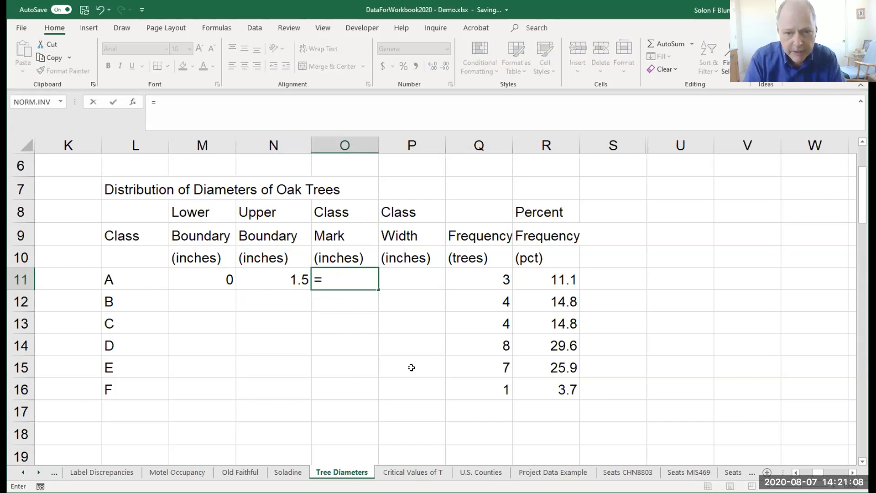
click(221, 280)
text(+)
click(258, 271)
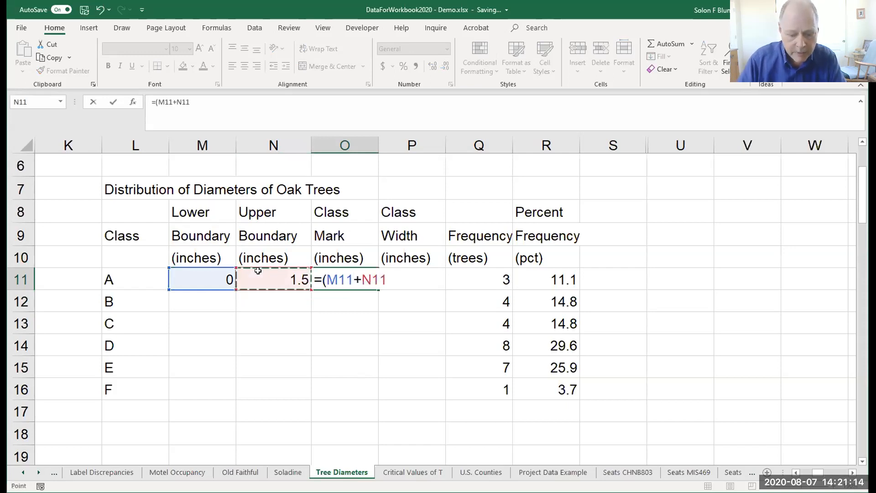
text())
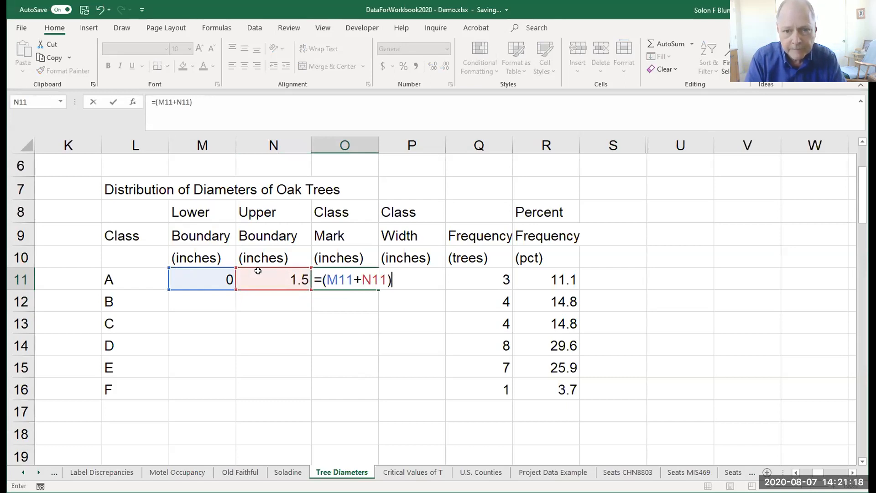
text(/2)
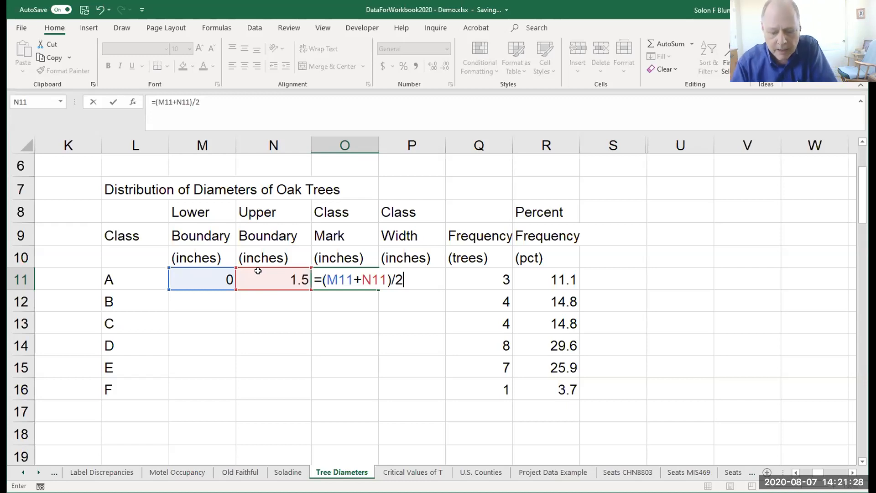
key(Return)
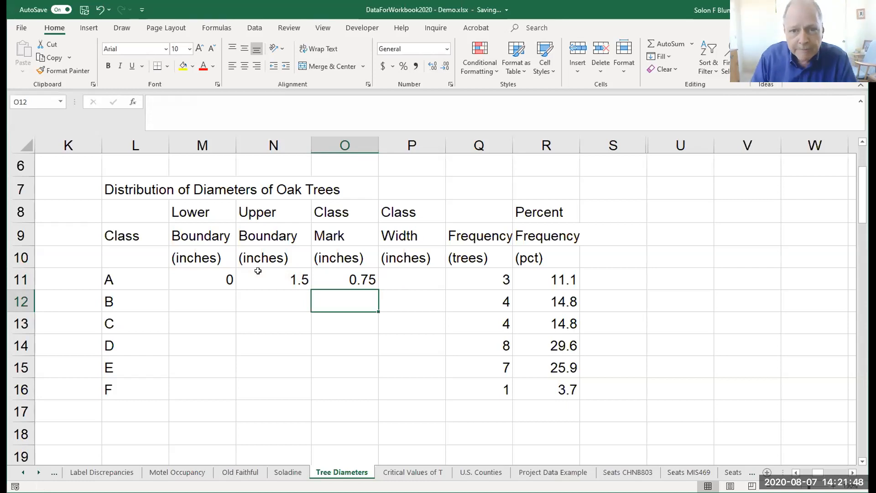
Calculate class A's width in P11 with the formula =N11-M11.
key(Up)
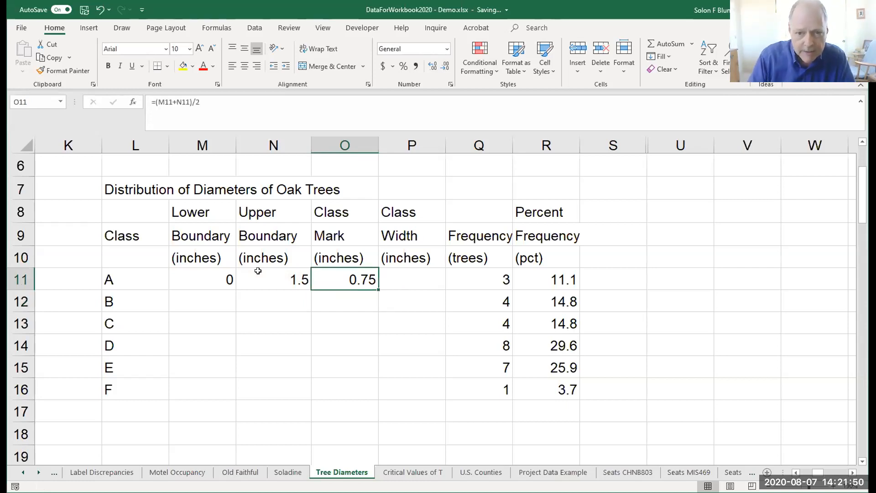
key(Right)
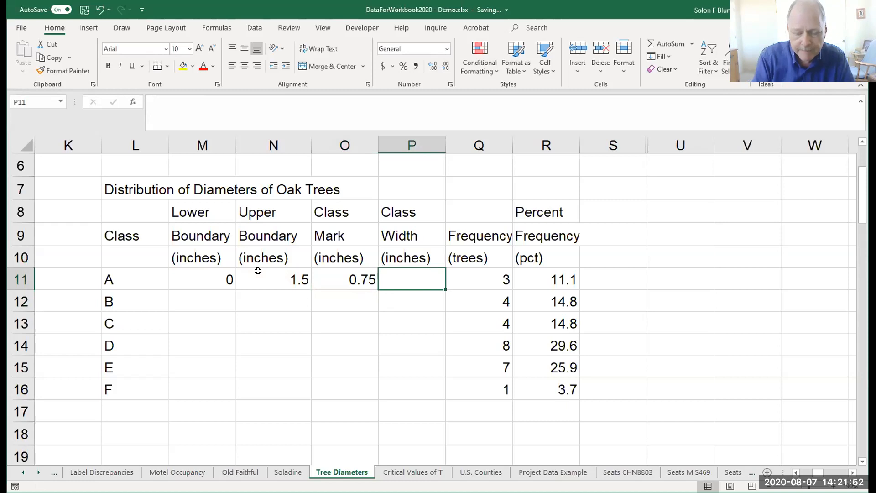
text(=)
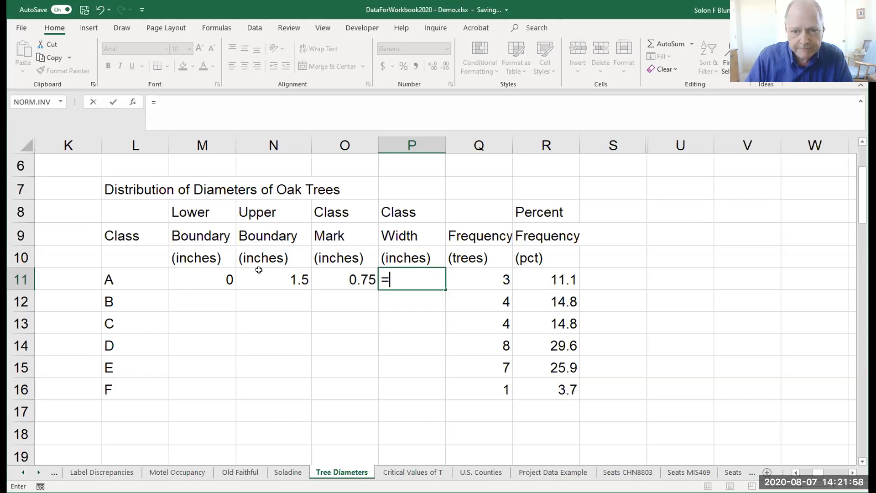
click(292, 280)
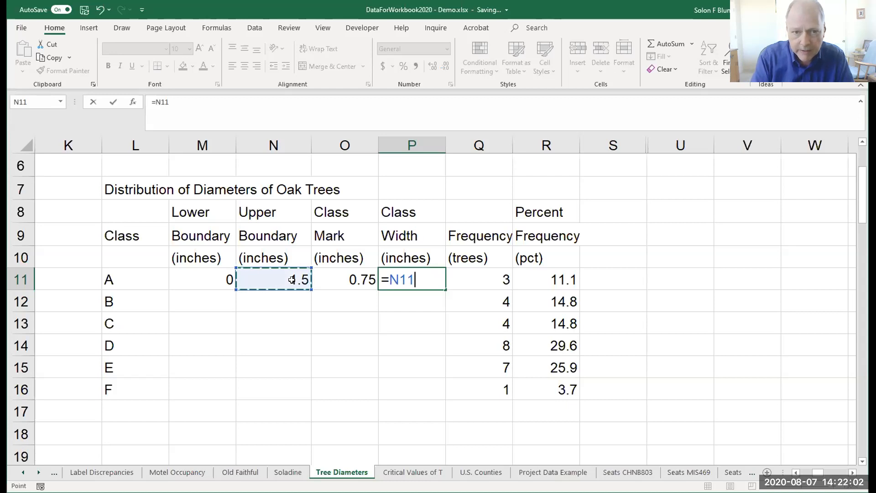
text(-)
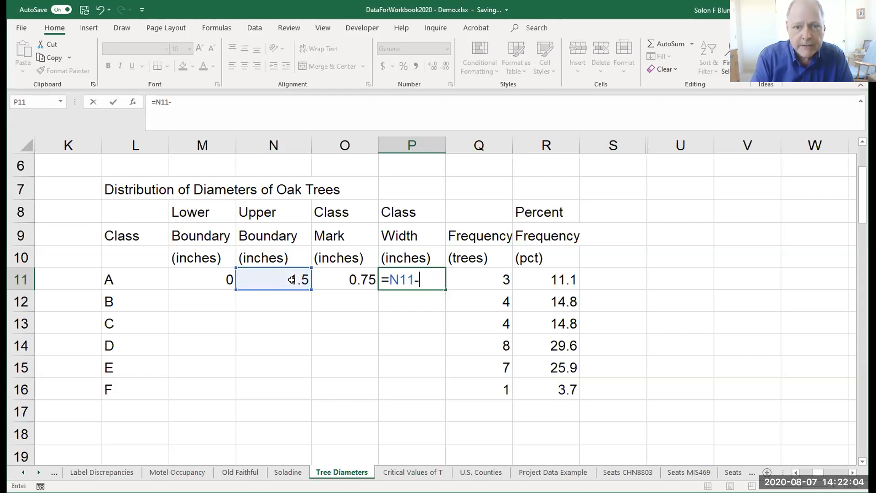
click(212, 281)
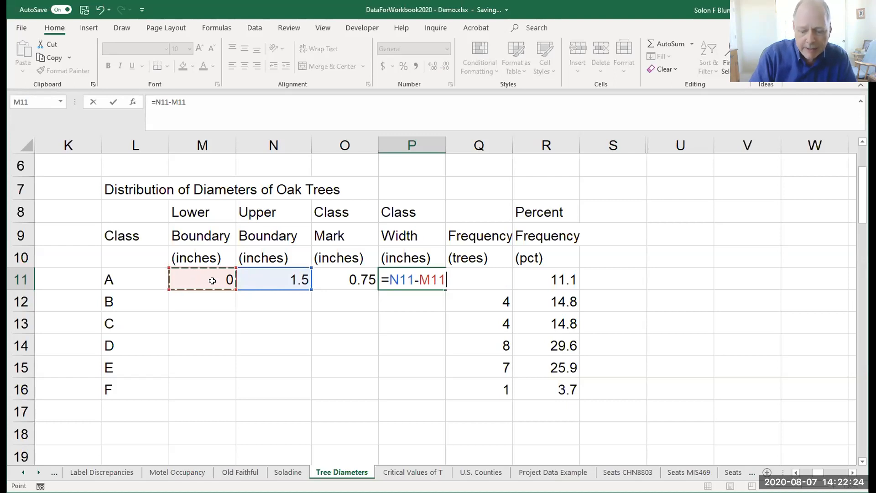
key(Return)
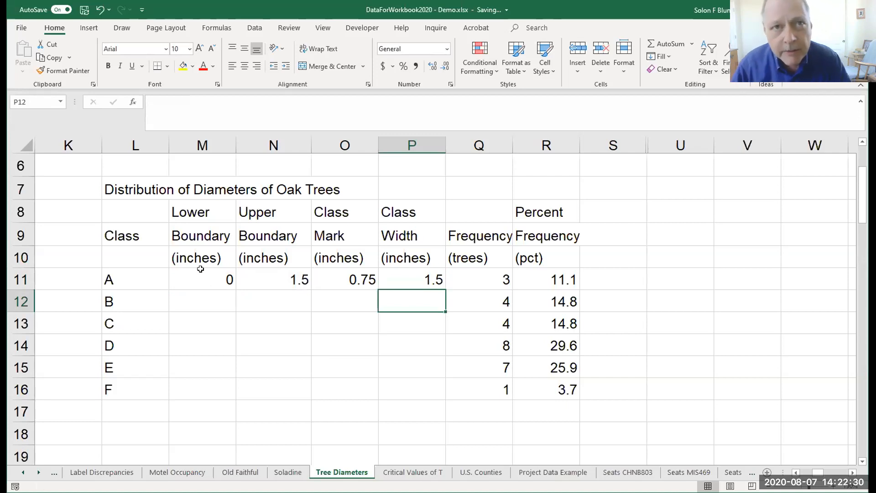
Set class B's lower boundary in M12 equal to class A's upper boundary with =N11.
click(205, 302)
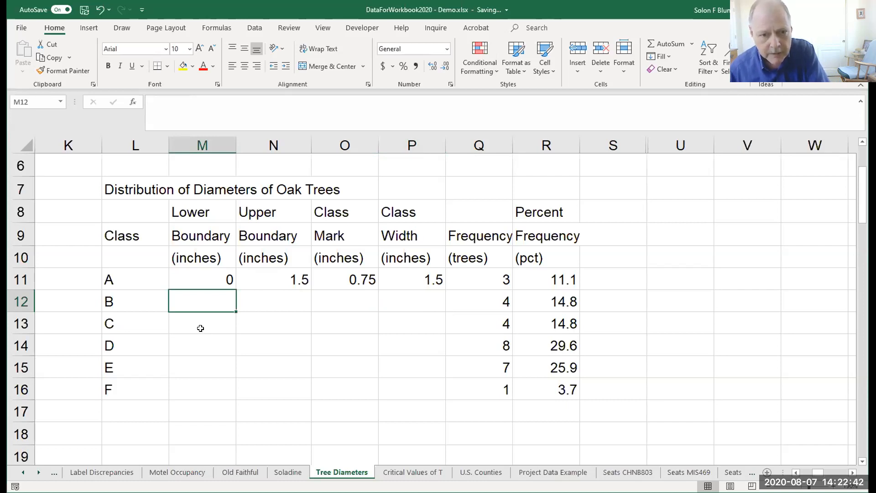
text(=)
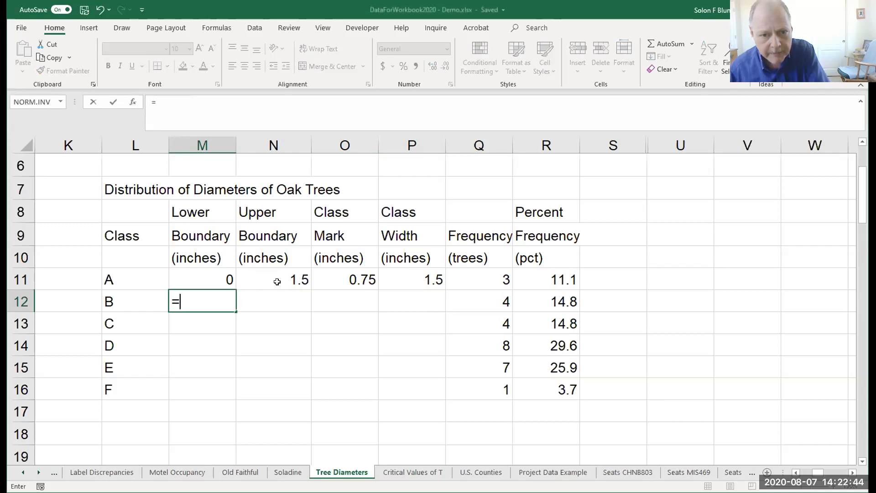
click(277, 282)
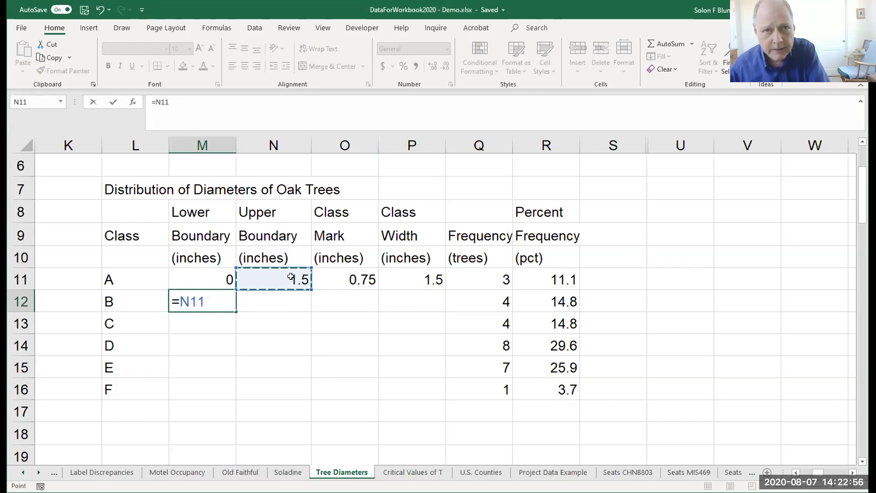
key(Return)
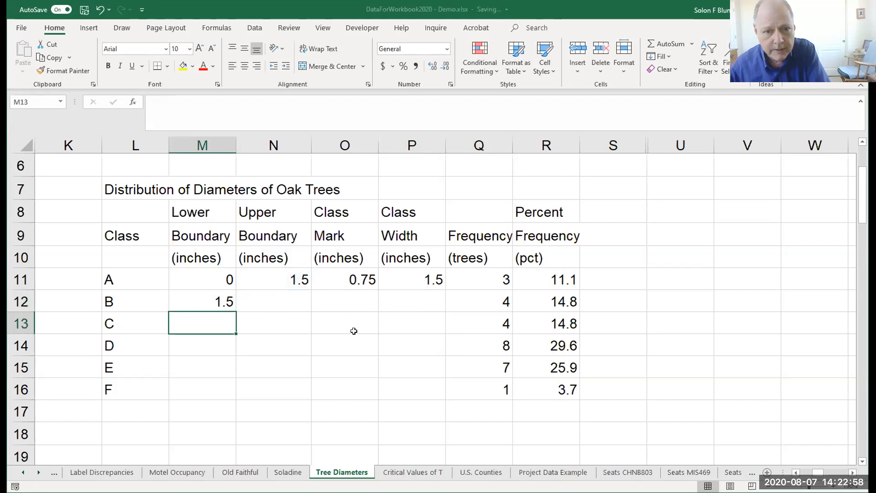
Calculate class B's upper boundary in N12 with the formula =M12+1.5.
click(275, 301)
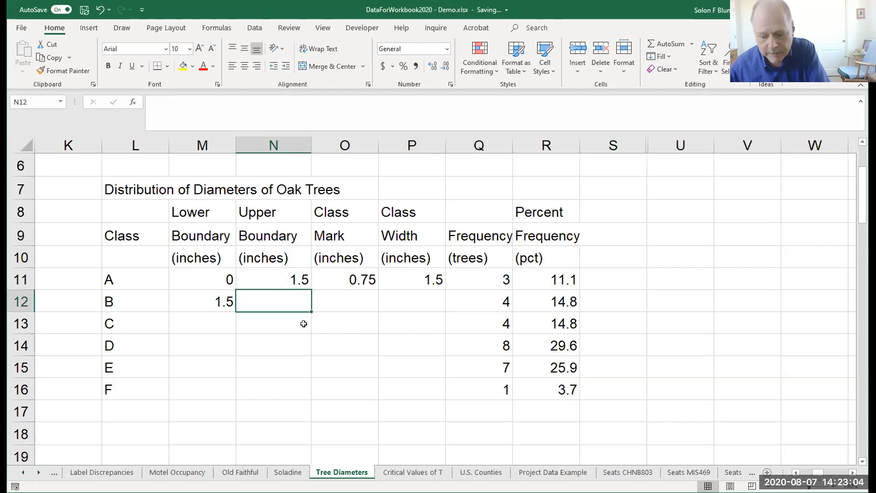
text(=)
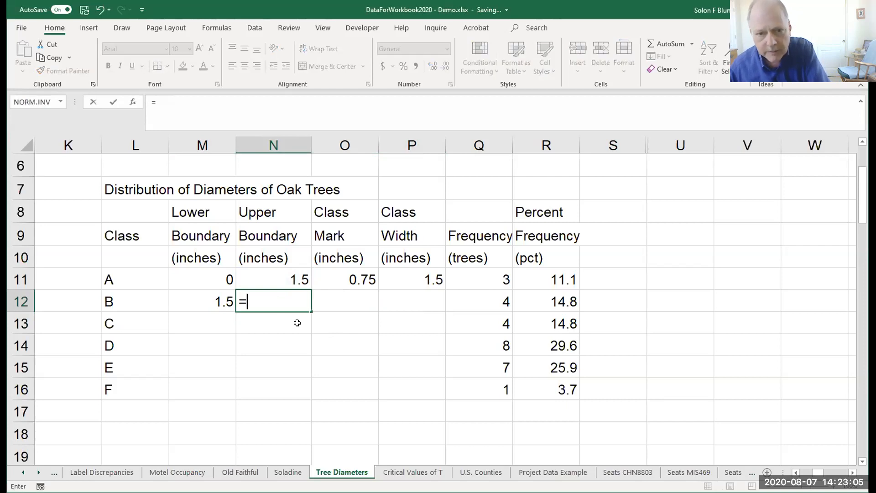
click(211, 302)
text(+1.5)
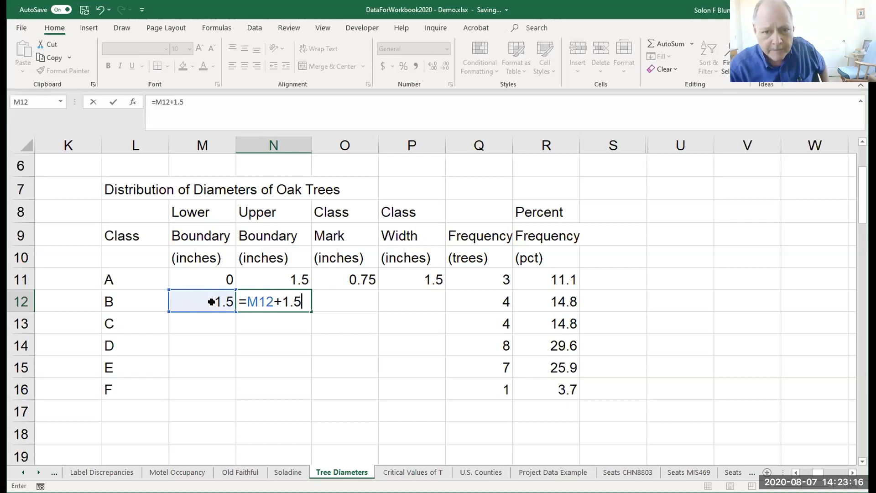
key(Return)
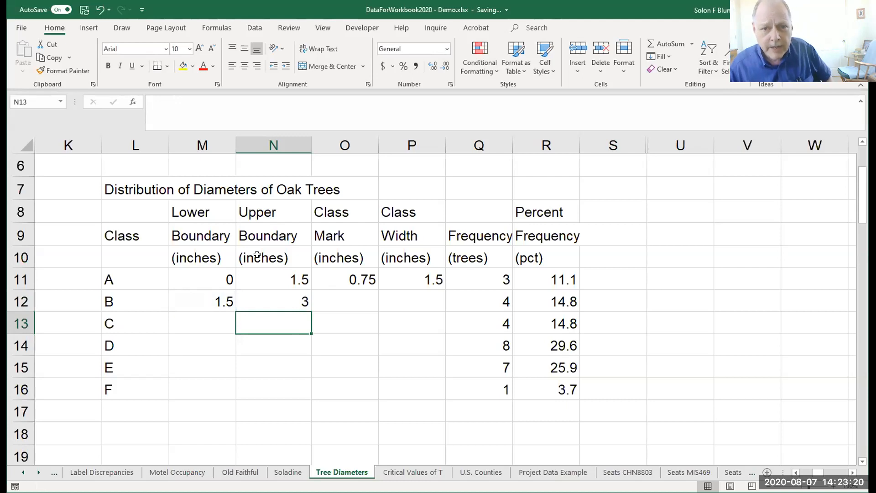
Copy class A's mark formula from O11 to class B in O12 and check its cell references.
double_click(349, 279)
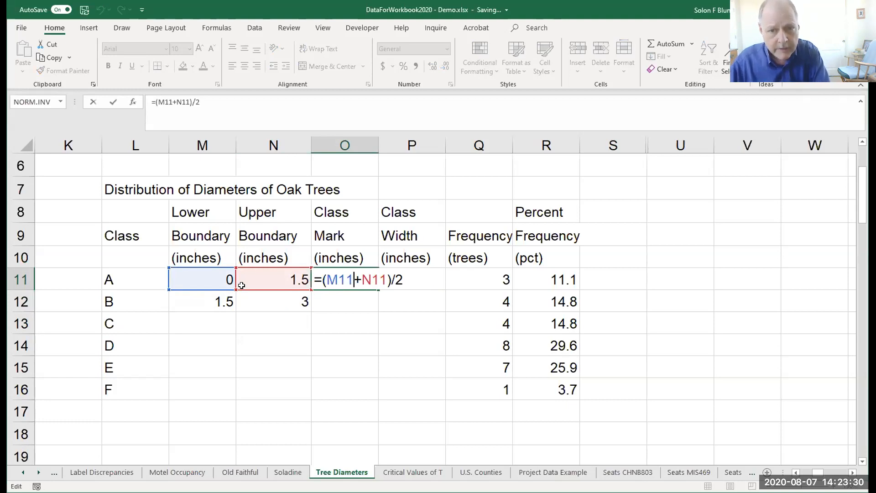
key(ctrl+Return)
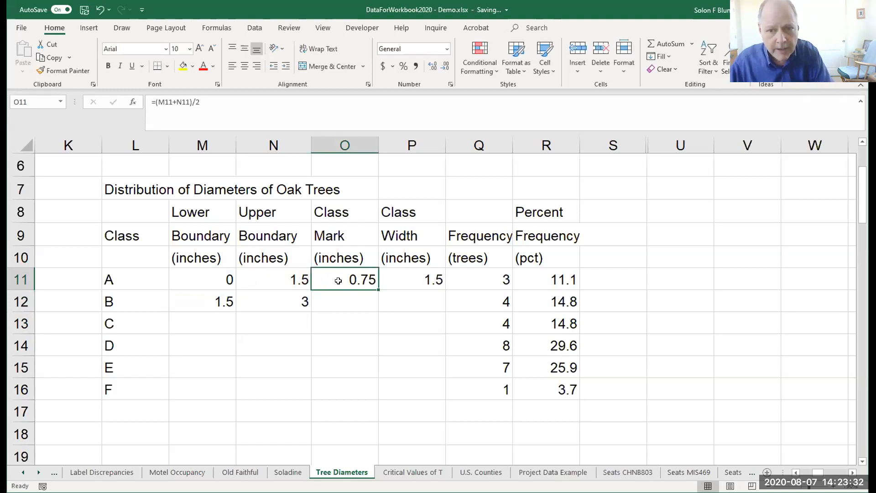
key(ctrl+c)
click(350, 302)
key(ctrl+v)
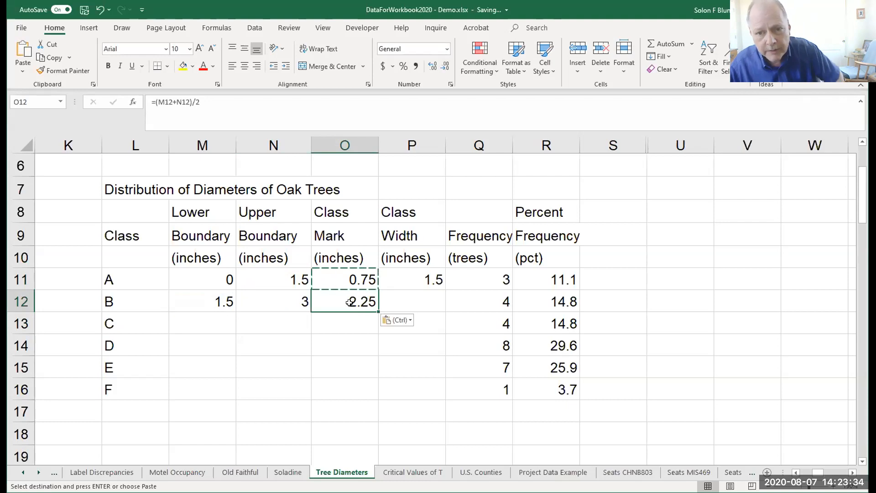
double_click(350, 302)
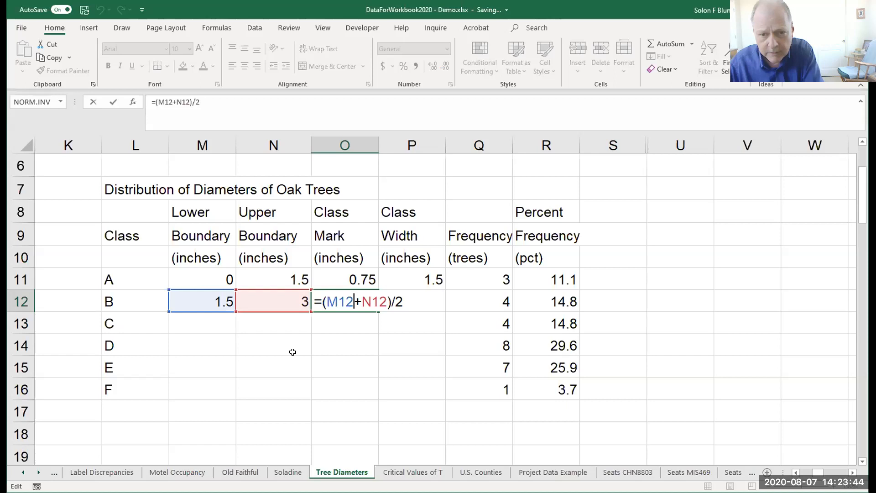
key(Return)
Check class A's width formula in P11 and copy it to class B in P12.
click(417, 281)
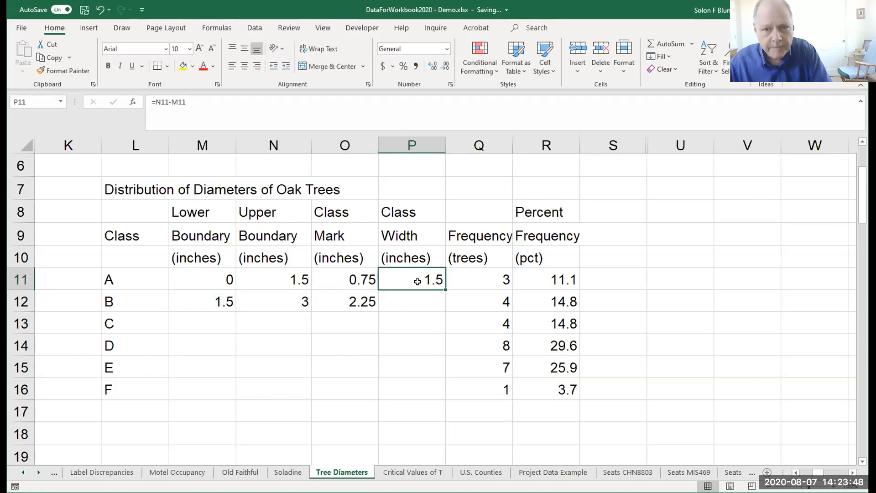
key(F2)
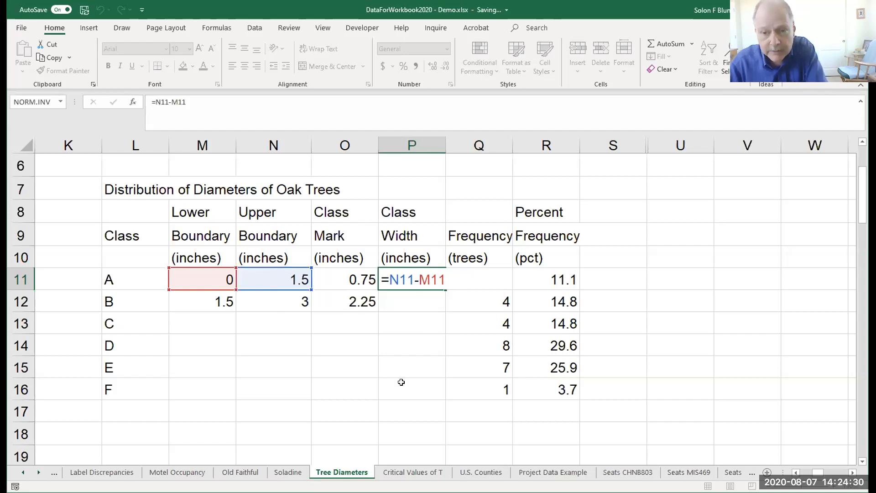
key(Return)
click(438, 280)
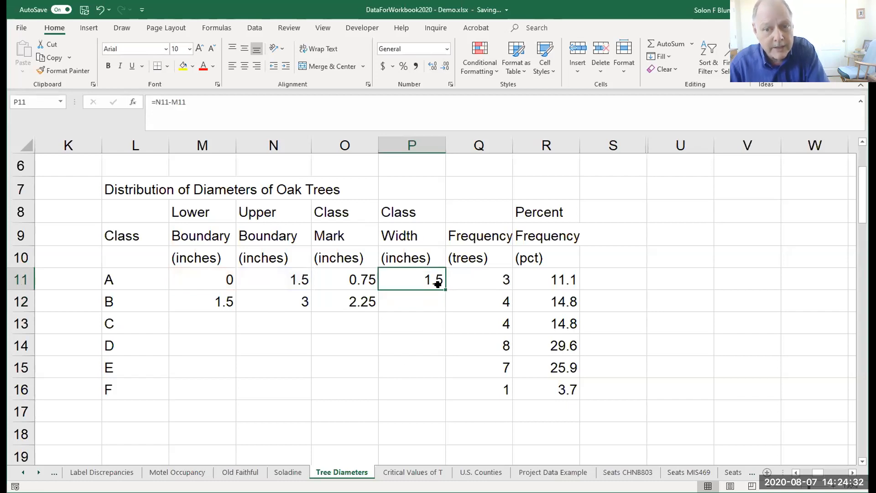
key(ctrl+c)
click(420, 296)
key(ctrl+v)
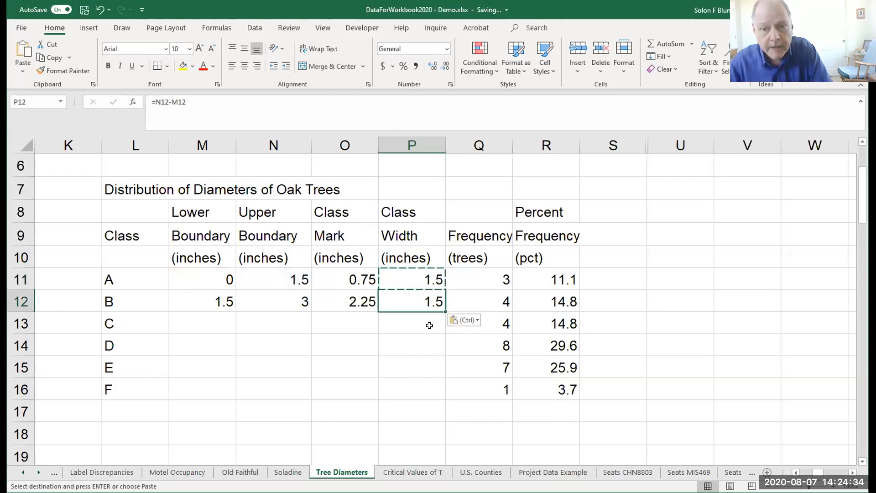
Copy class B's formulas in M12:P12 to class C and fill them down through class F in row 16.
drag(218, 301, 399, 303)
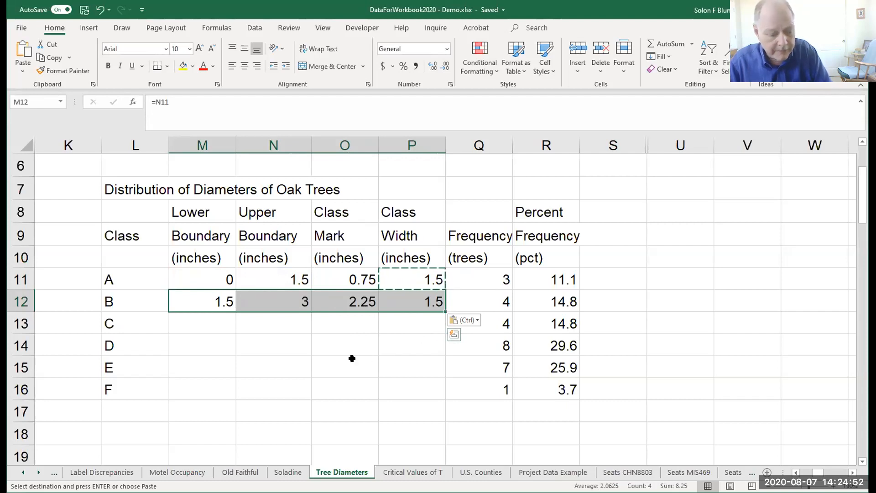
key(ctrl+c)
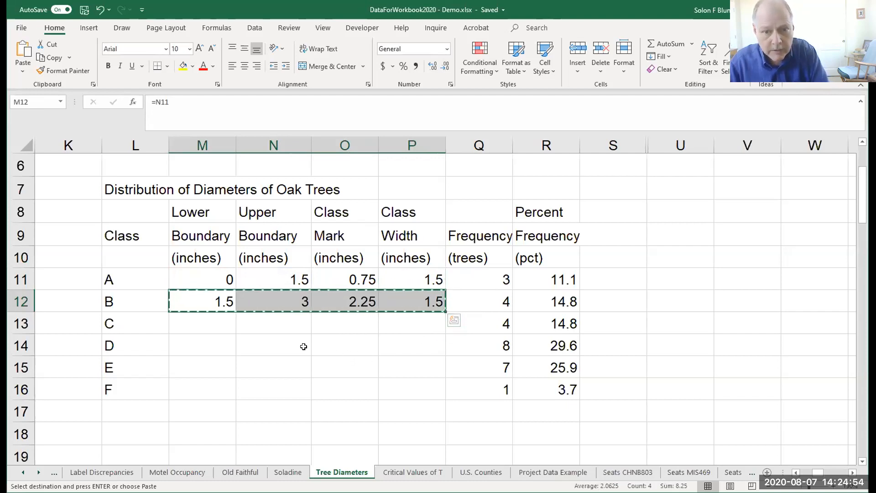
click(200, 322)
key(ctrl+v)
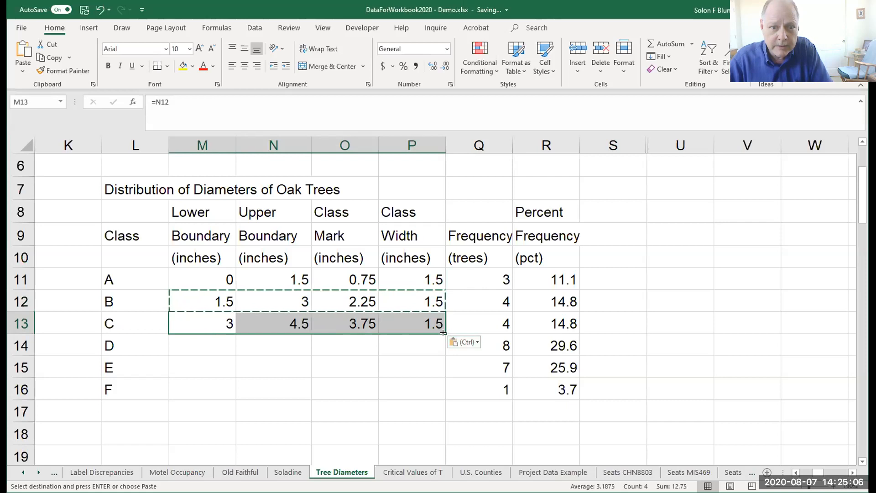
drag(443, 333, 444, 397)
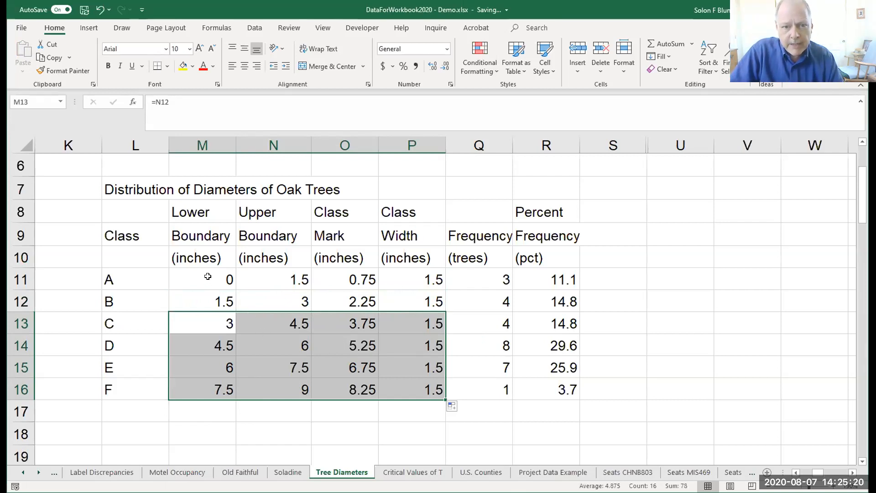
Format the lower and upper boundaries in M11:N16 to show one decimal place.
drag(208, 276, 295, 398)
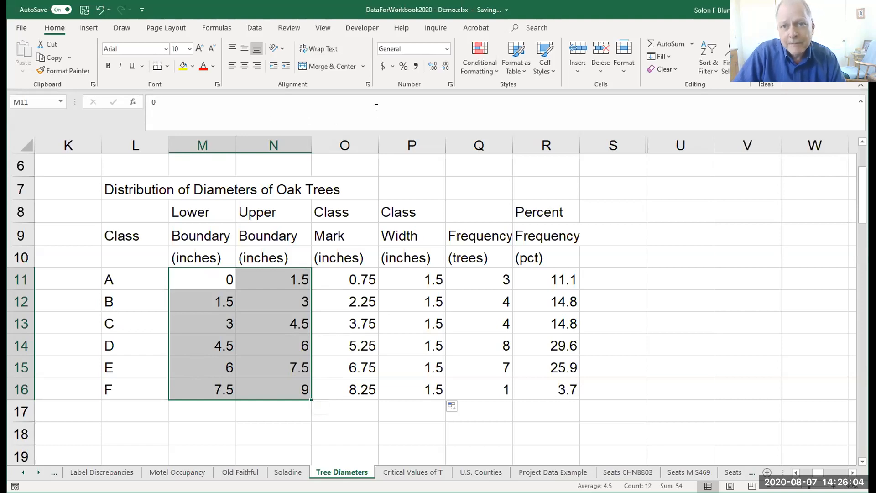
click(433, 67)
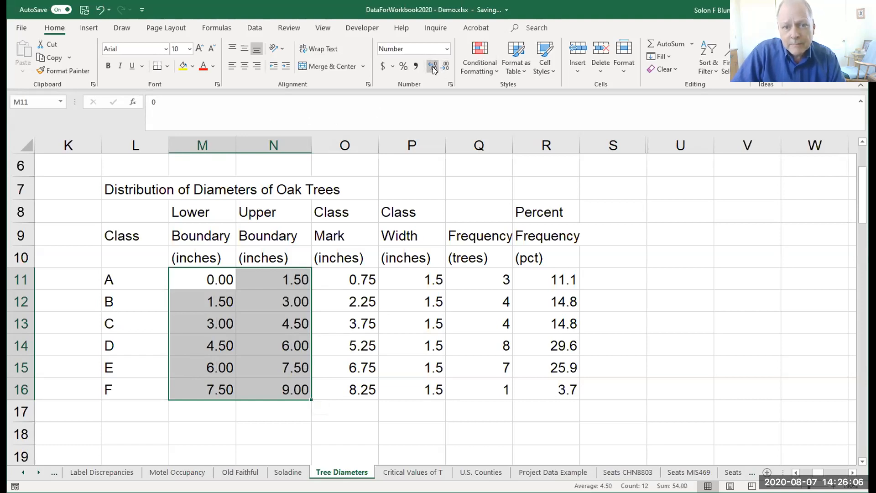
click(447, 70)
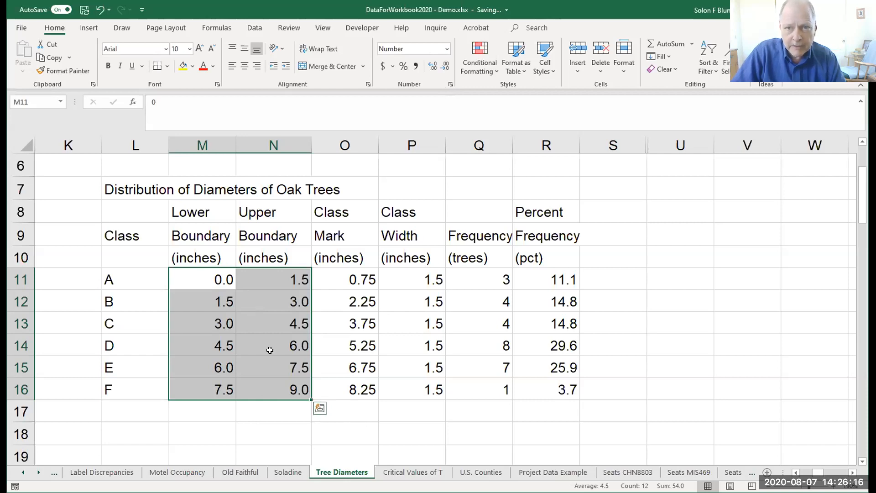
click(443, 67)
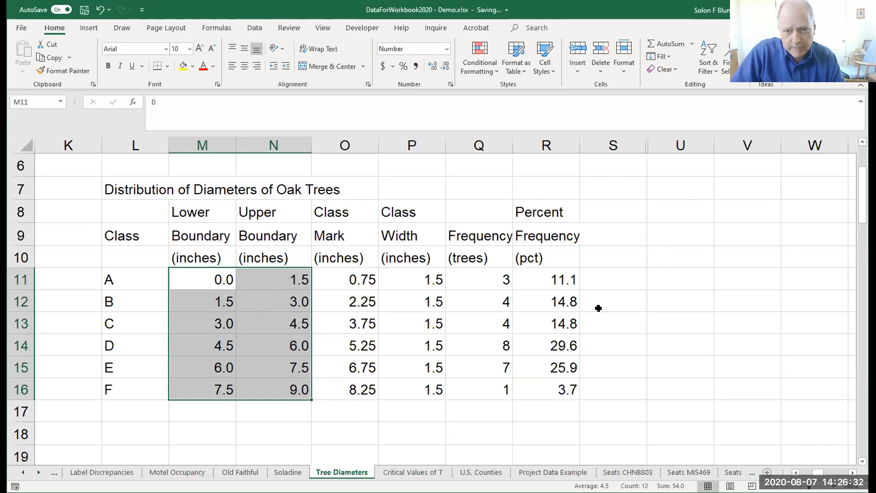
click(344, 277)
drag(362, 275, 364, 390)
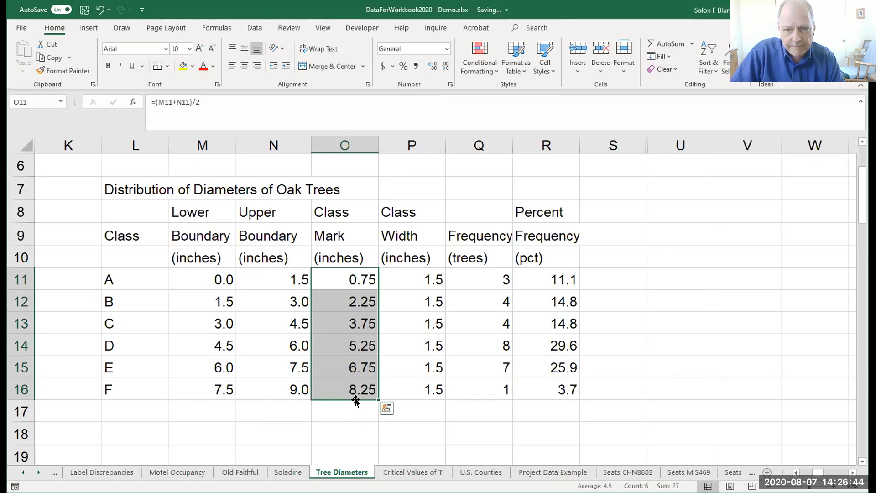
click(211, 279)
drag(211, 278, 337, 381)
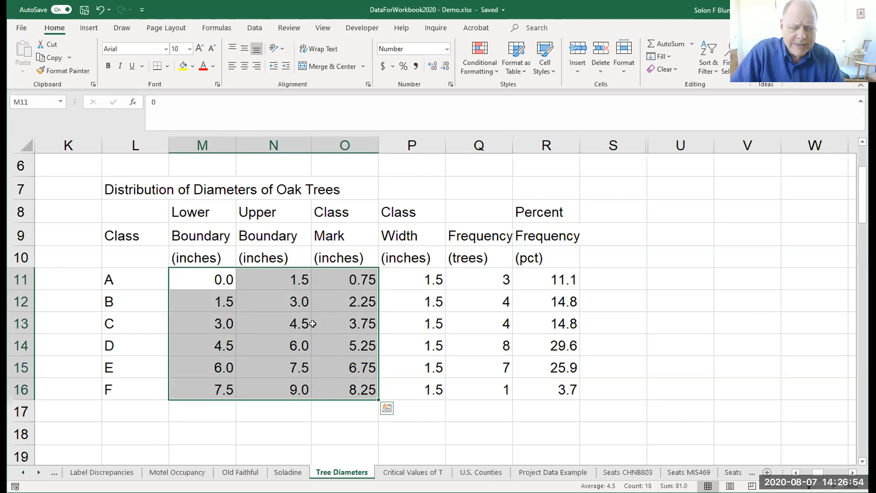
click(351, 277)
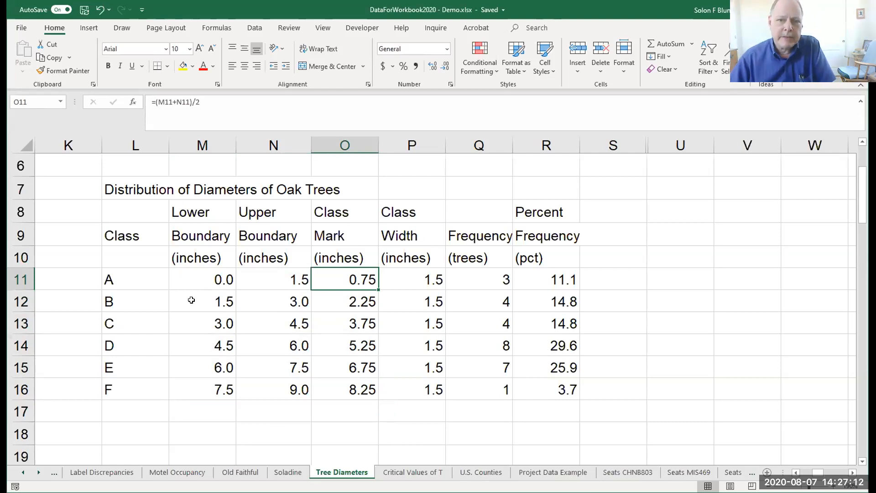
Set a thick solid border around all four outer edges of the table L7:R16.
click(109, 188)
drag(129, 277, 538, 389)
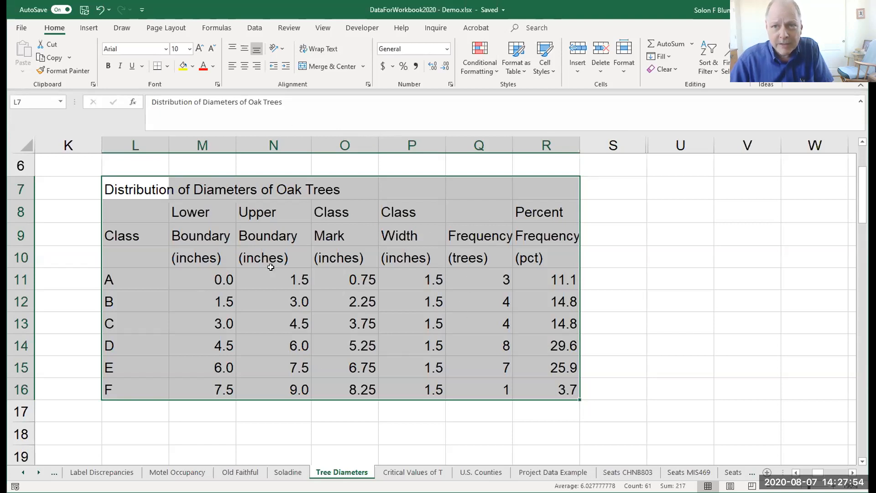
right_click(187, 281)
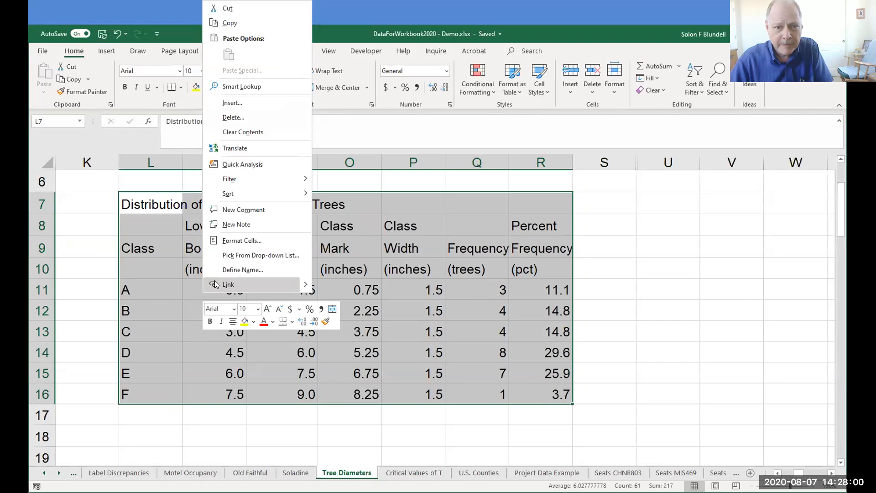
click(242, 241)
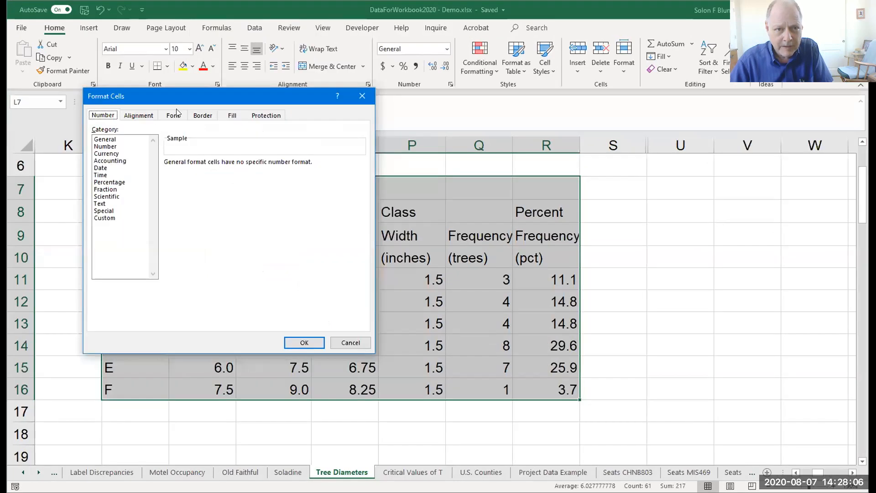
click(202, 117)
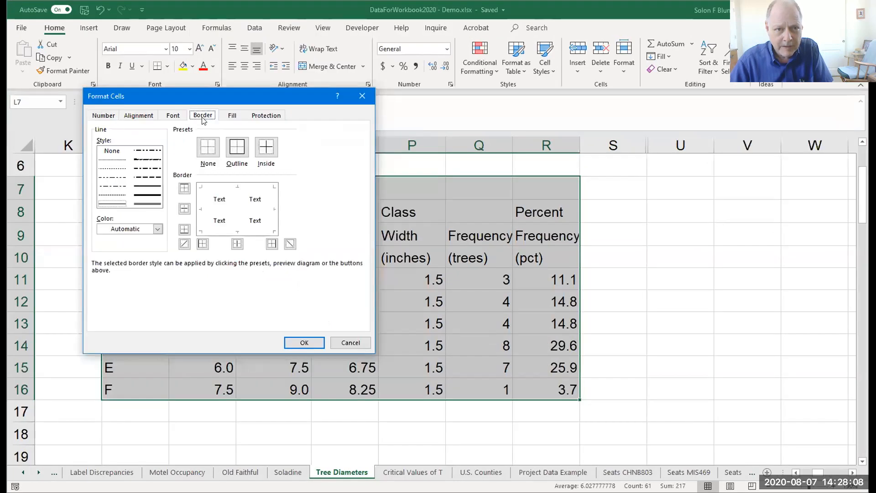
click(150, 196)
click(216, 188)
click(203, 201)
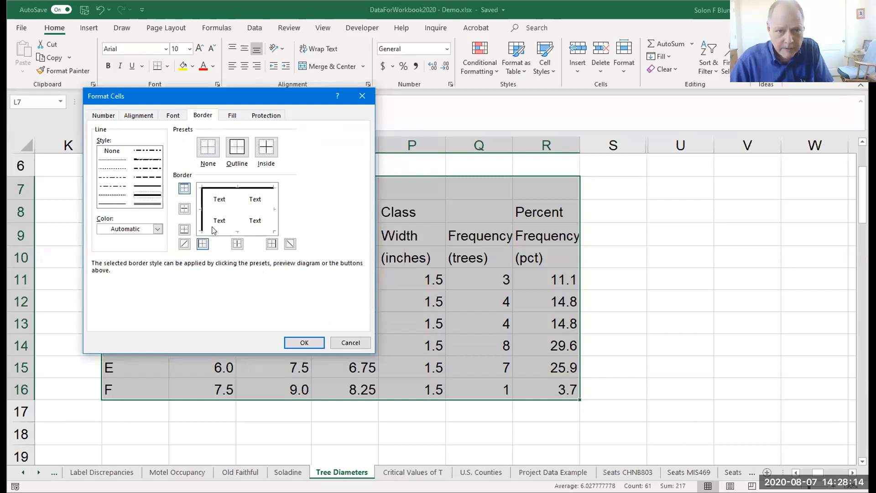
click(215, 230)
click(273, 201)
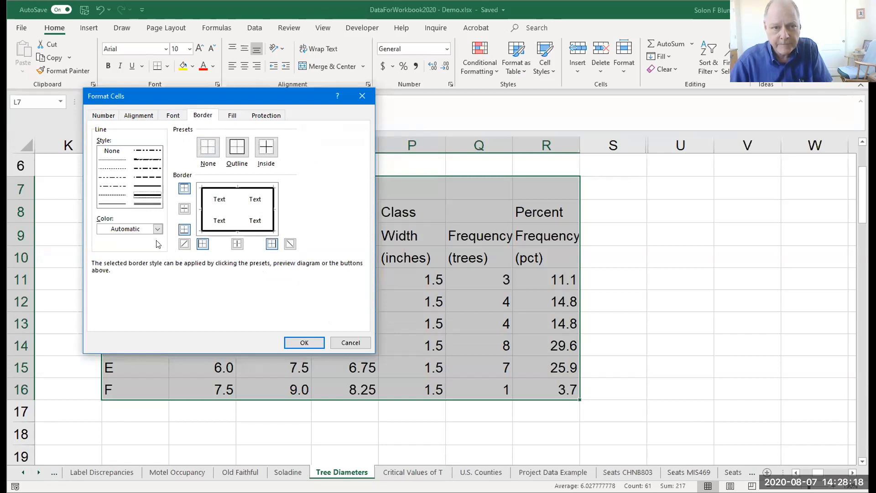
Add thin inside horizontal and vertical borders to the table, and widen column R slightly to fit its Frequency heading.
click(110, 204)
click(236, 199)
click(226, 209)
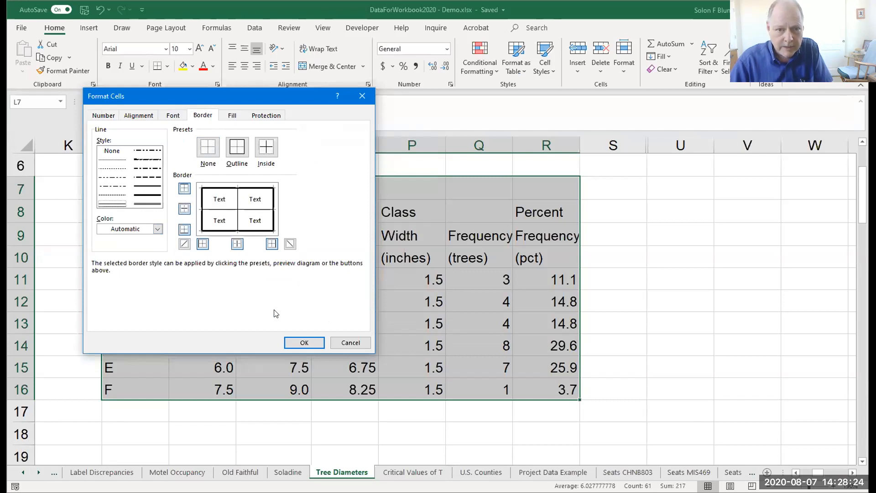
click(307, 344)
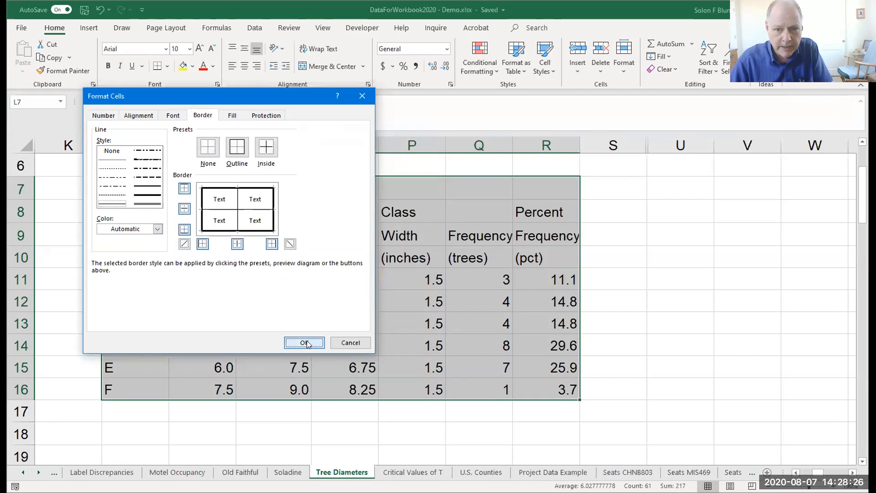
click(380, 428)
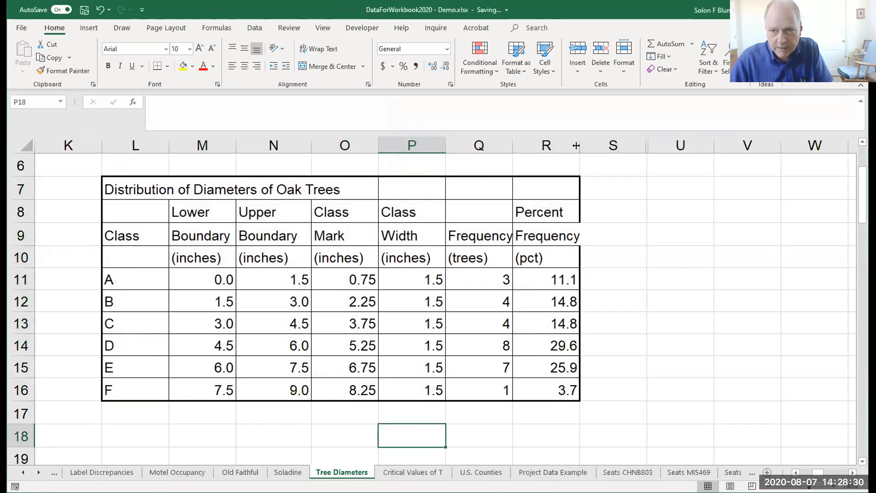
drag(576, 145, 585, 145)
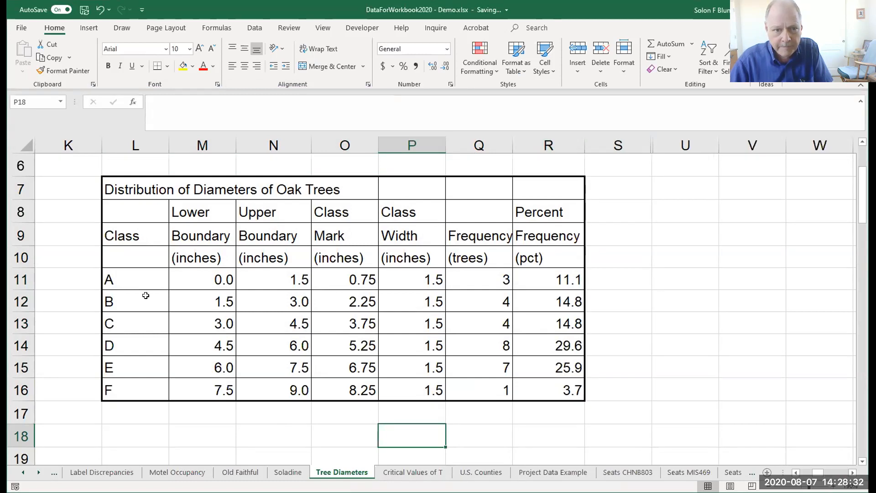
Set a medium solid border along the bottom edge of the units row L10:R10.
drag(106, 259, 526, 256)
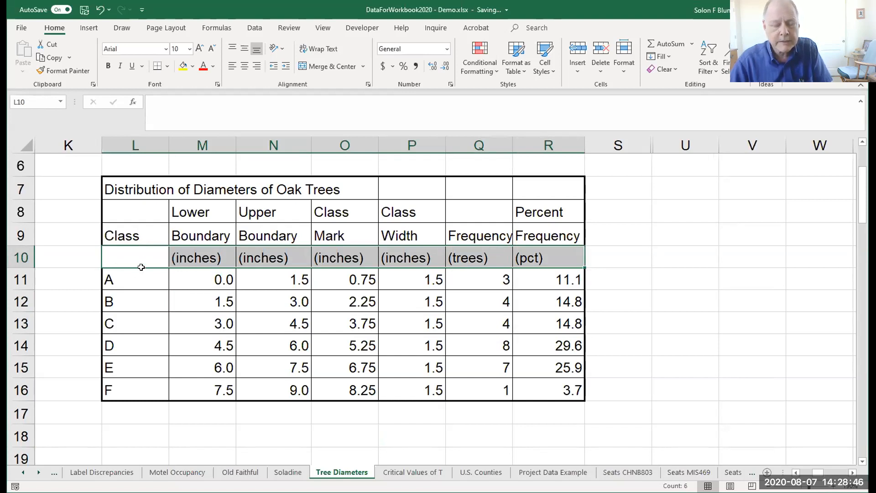
right_click(174, 258)
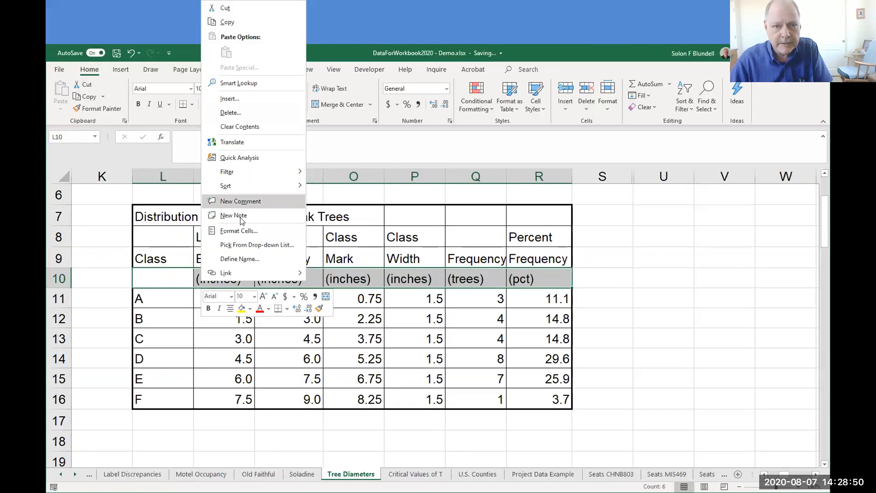
click(243, 231)
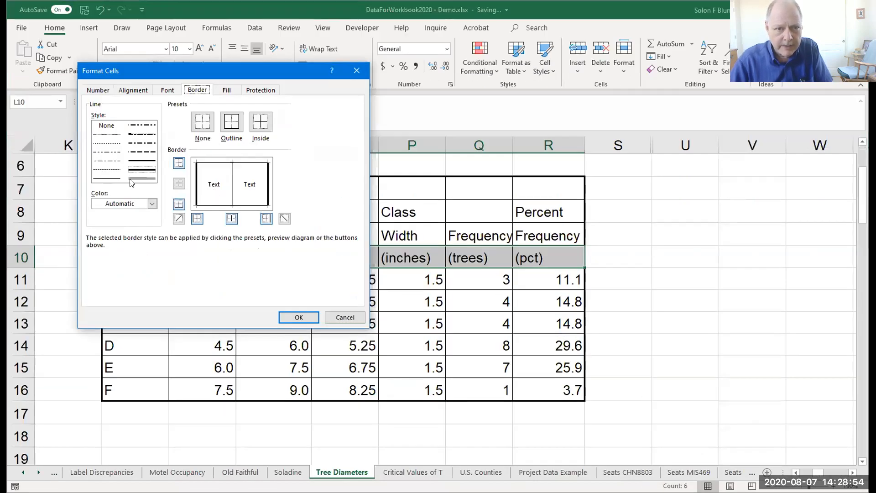
click(143, 162)
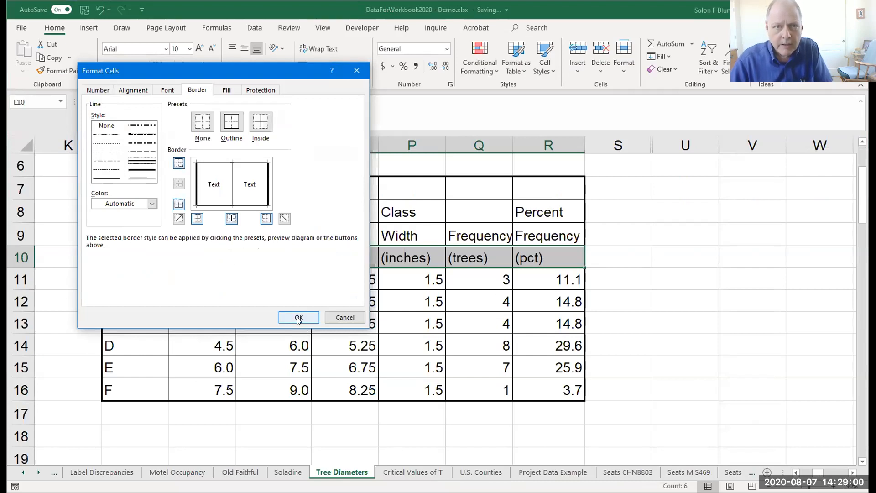
click(298, 318)
click(276, 327)
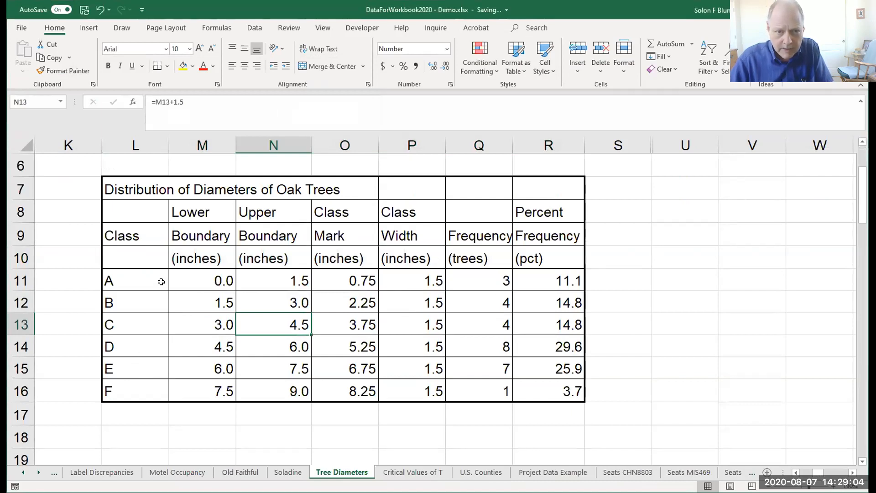
Set a medium solid border along the top edge of the heading row L8:R8, separating it from the title.
drag(115, 206, 535, 209)
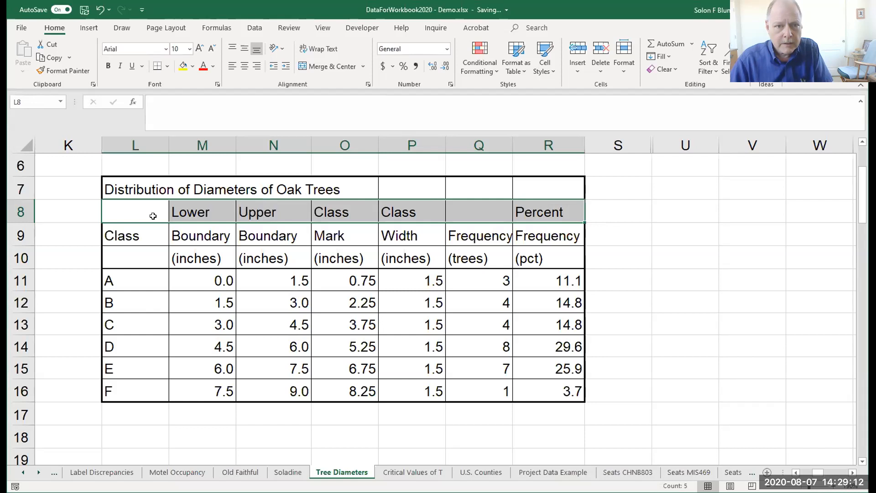
right_click(187, 212)
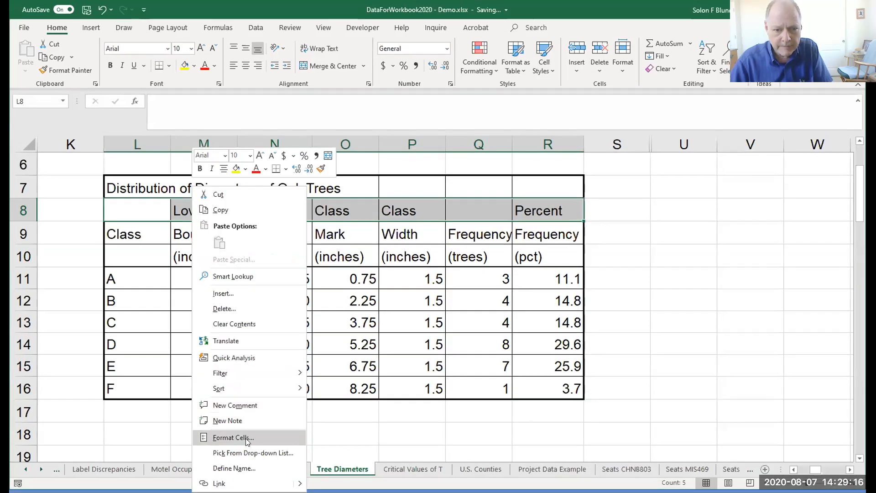
click(246, 437)
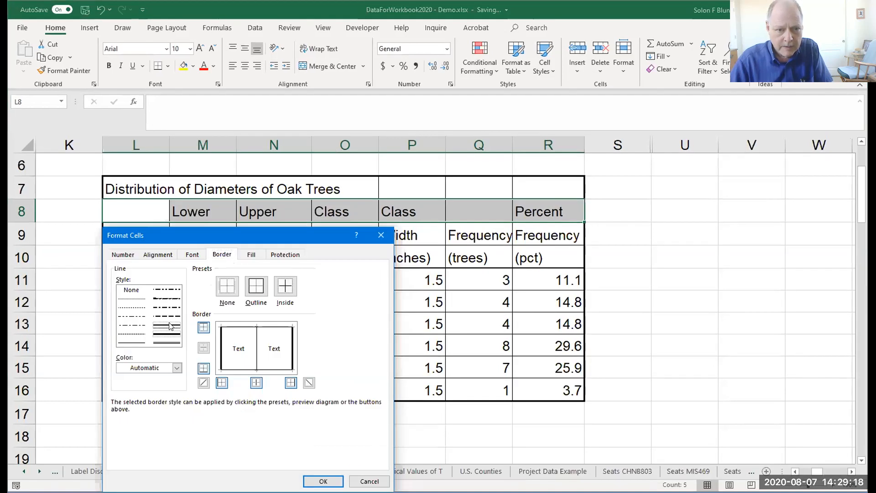
click(237, 327)
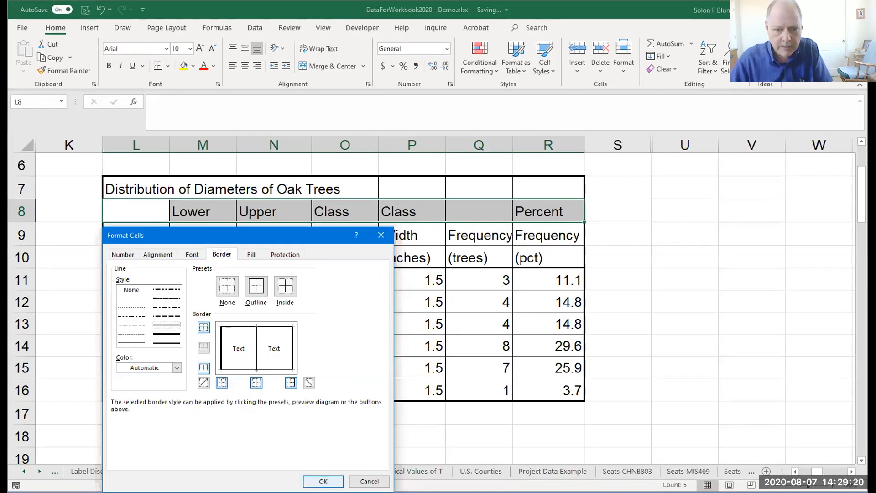
click(323, 481)
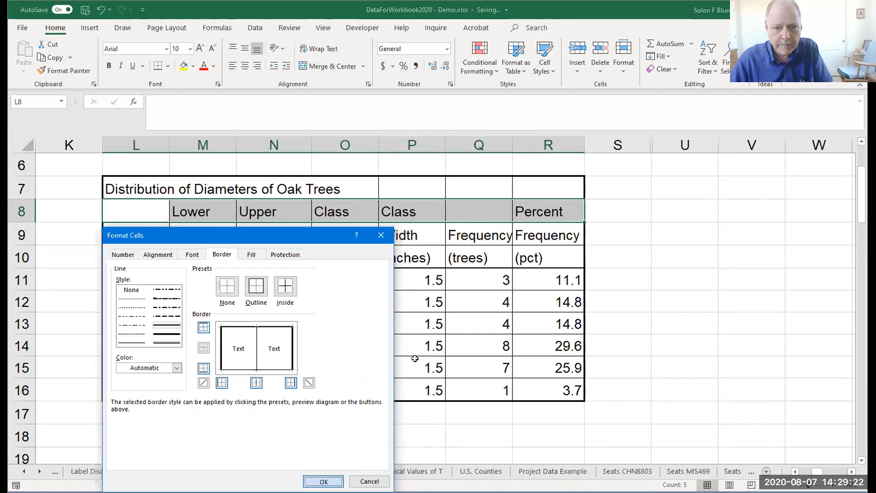
click(424, 346)
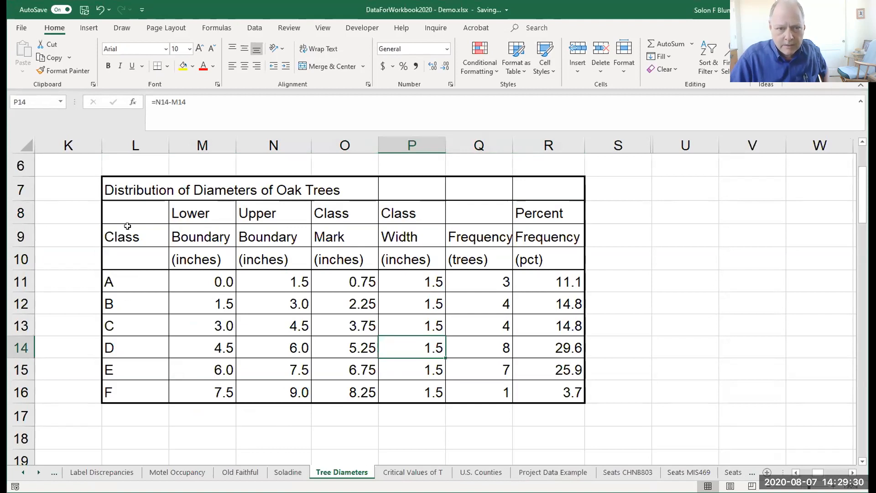
Remove the inside horizontal border between the two heading rows in L8:R9.
drag(119, 206, 525, 228)
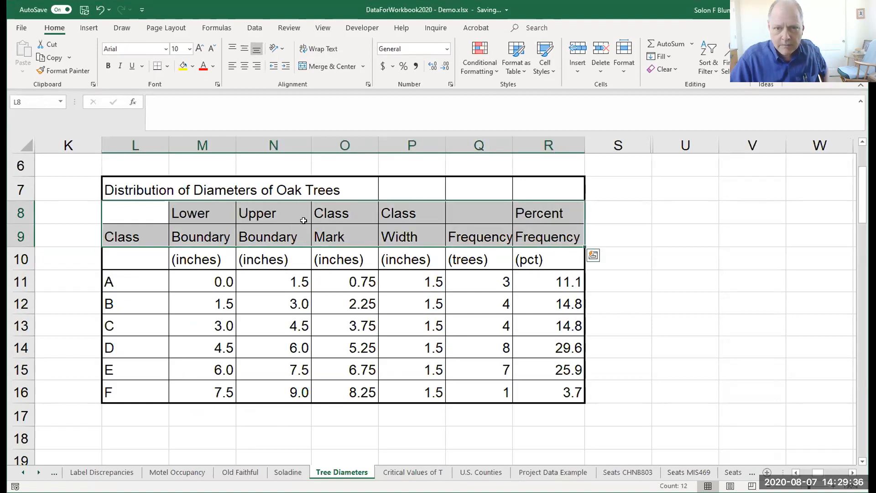
right_click(274, 232)
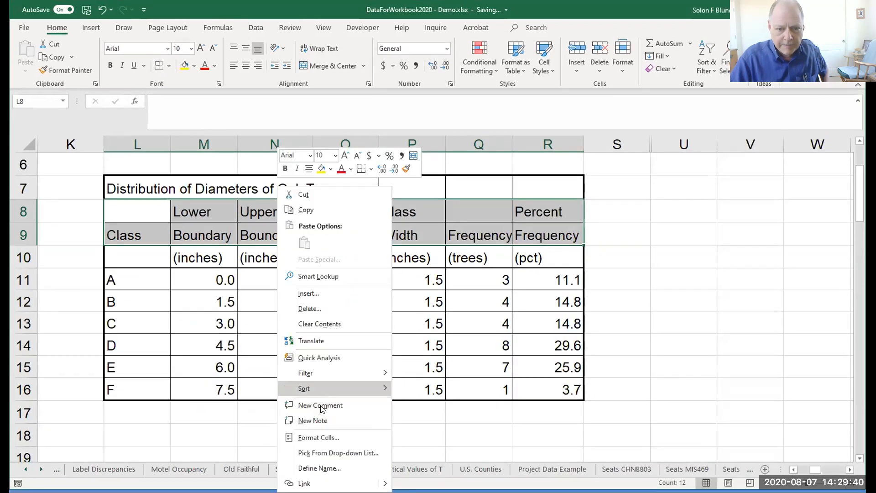
click(318, 437)
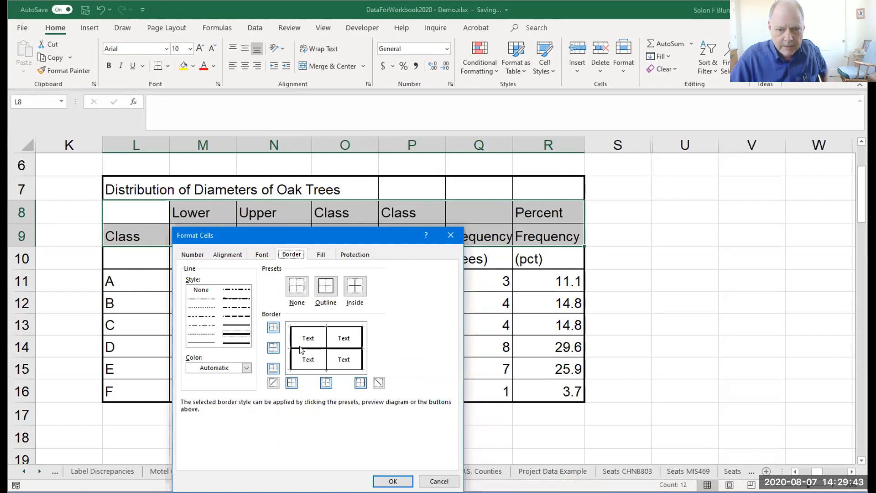
click(301, 348)
click(390, 479)
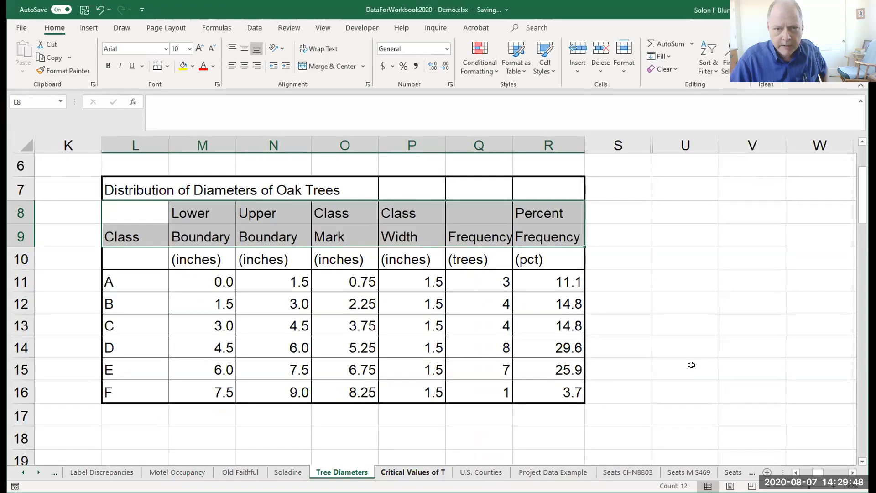
click(690, 364)
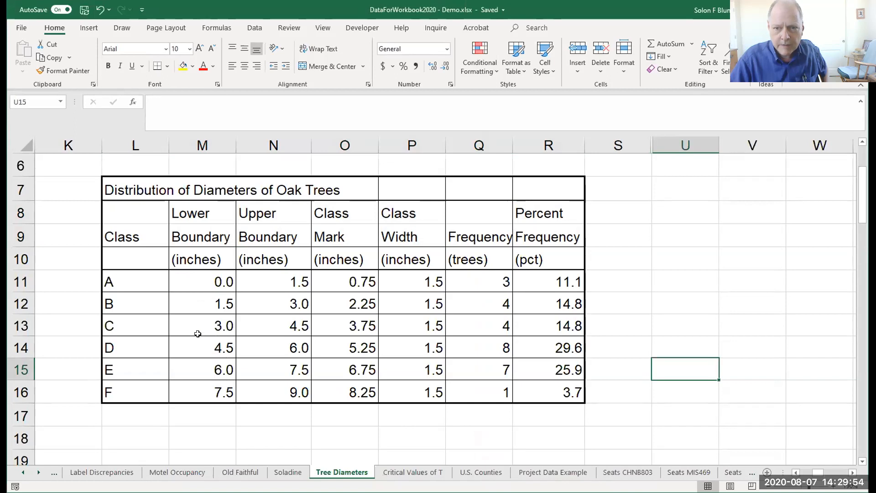
Merge and center the title "Distribution of Diameters of Oak Trees" across L7:R7.
click(128, 187)
drag(141, 185, 514, 190)
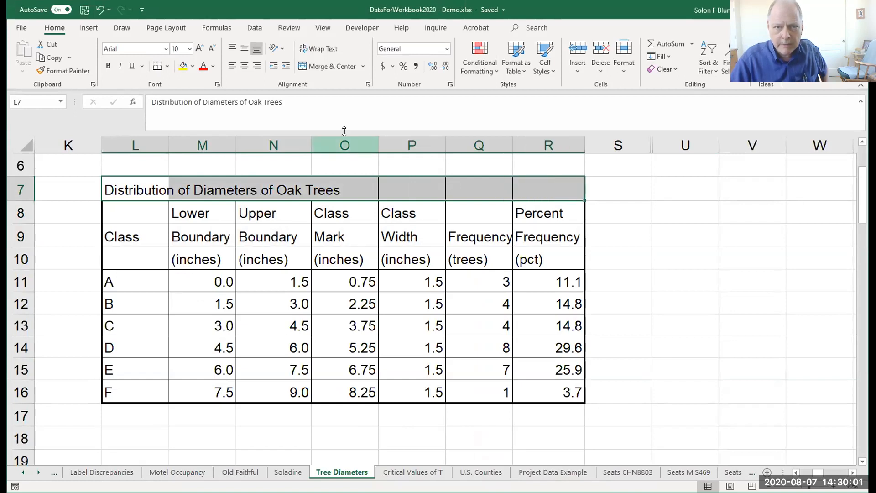
click(301, 67)
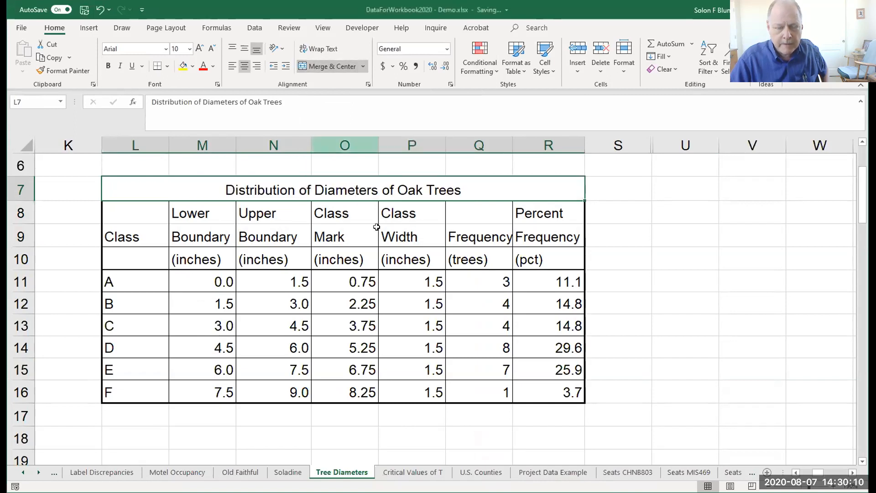
click(624, 210)
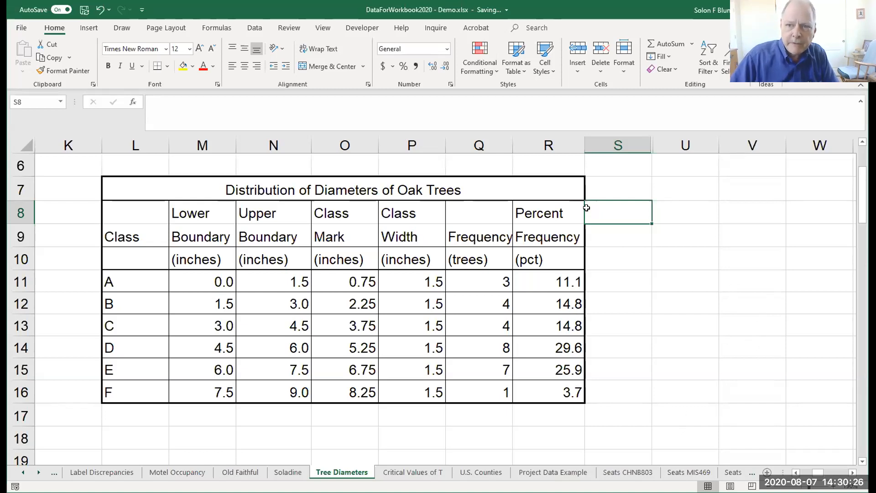
Hide columns S through U beside the frequency table.
click(620, 143)
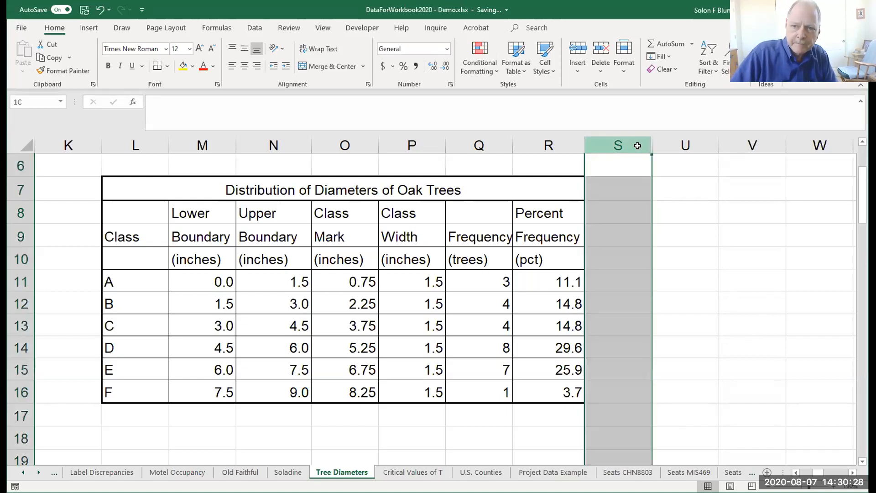
drag(650, 143, 666, 138)
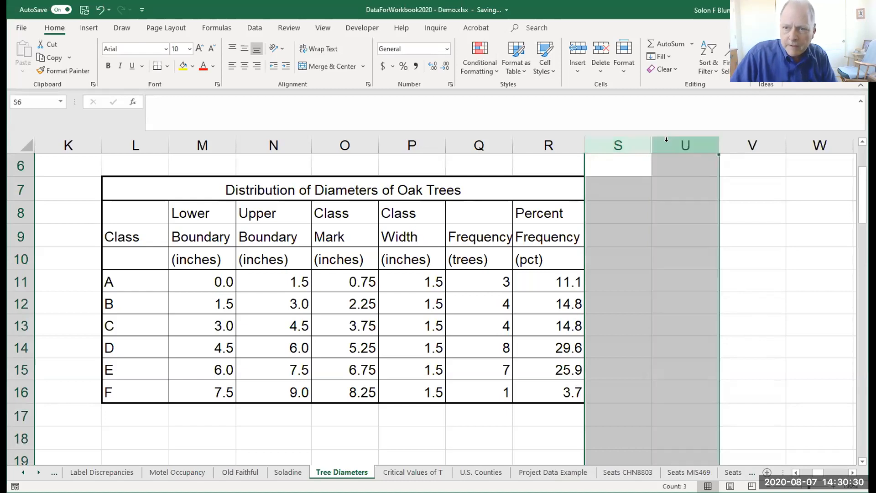
right_click(712, 302)
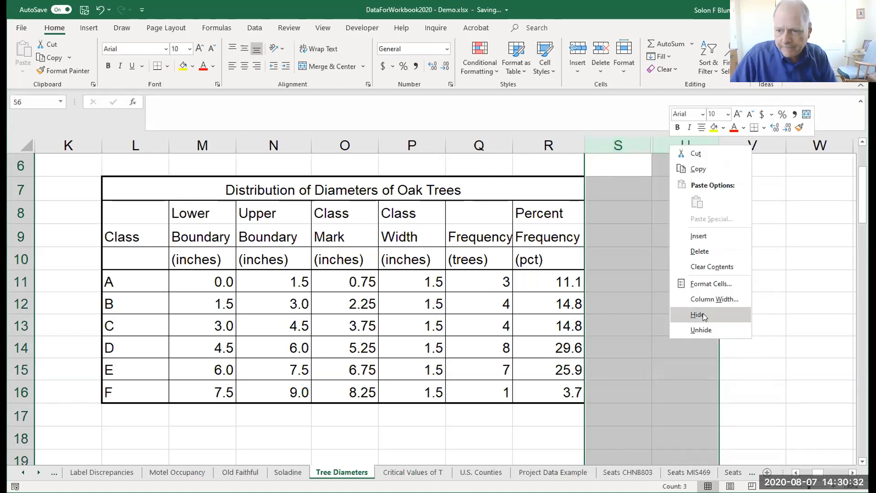
click(704, 316)
Unhide all the hidden columns between R and V.
click(580, 145)
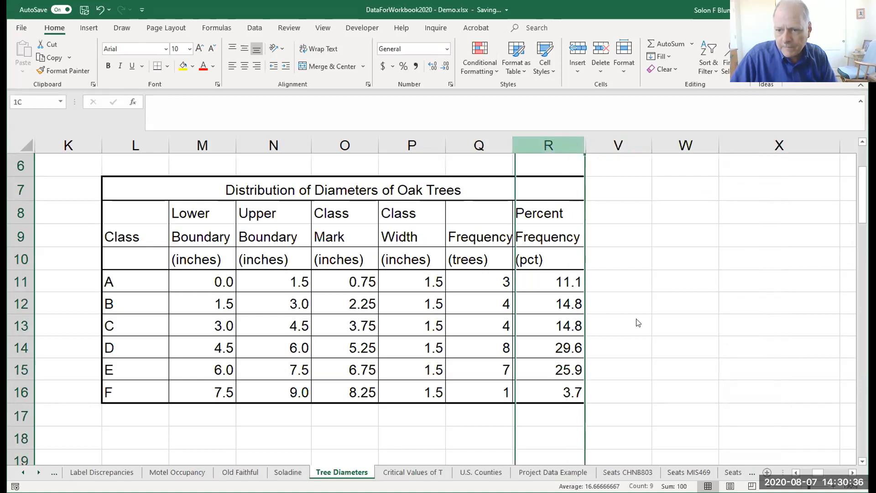
click(687, 319)
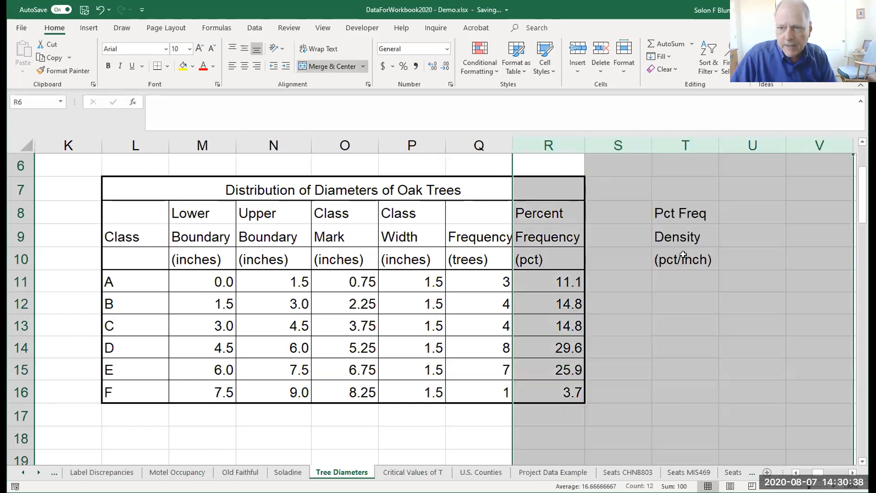
click(684, 303)
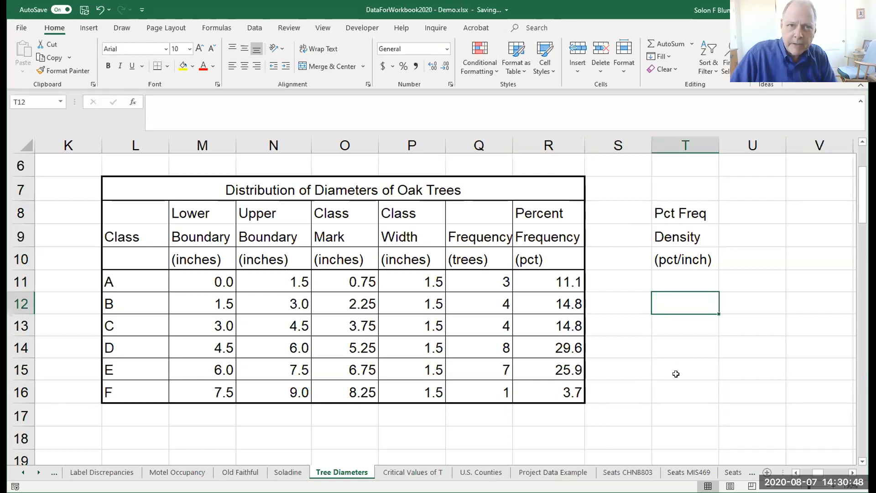
Hide columns S through U, including the Pct Freq Density headings in column T.
click(648, 146)
drag(649, 147, 730, 205)
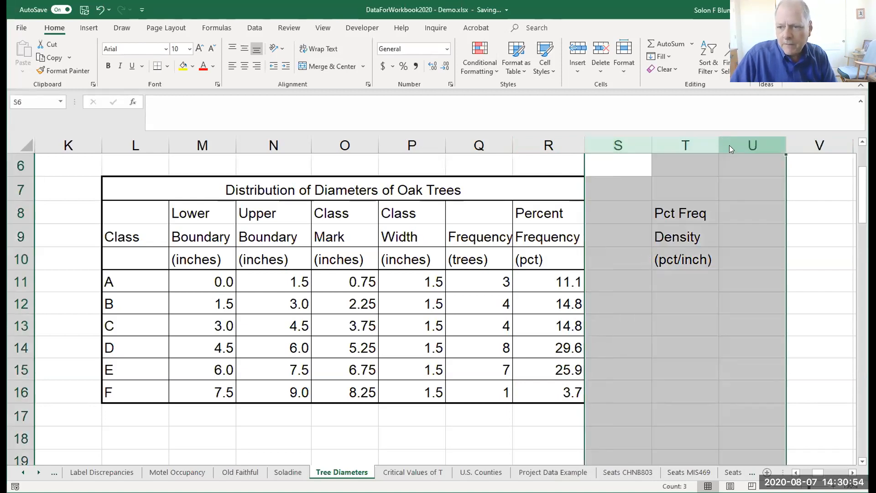
click(772, 331)
click(685, 325)
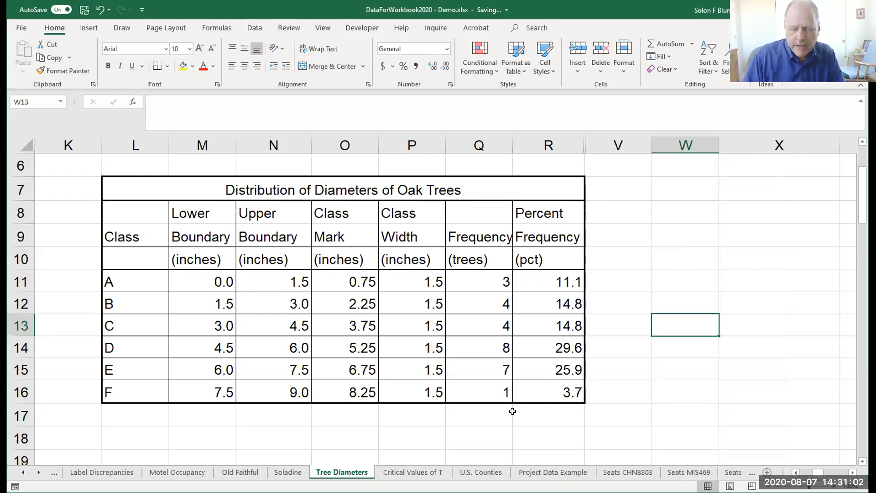
Go back to the original tree diameter data in columns C and E, selecting cell B13 beside it.
key(Left)
key(Left)
key(Left)
key(Left)
key(Left)
key(Left)
key(Left)
key(Left)
key(Left)
key(Left)
key(Left)
key(Left)
key(Left)
key(Left)
key(Left)
key(Left)
key(Left)
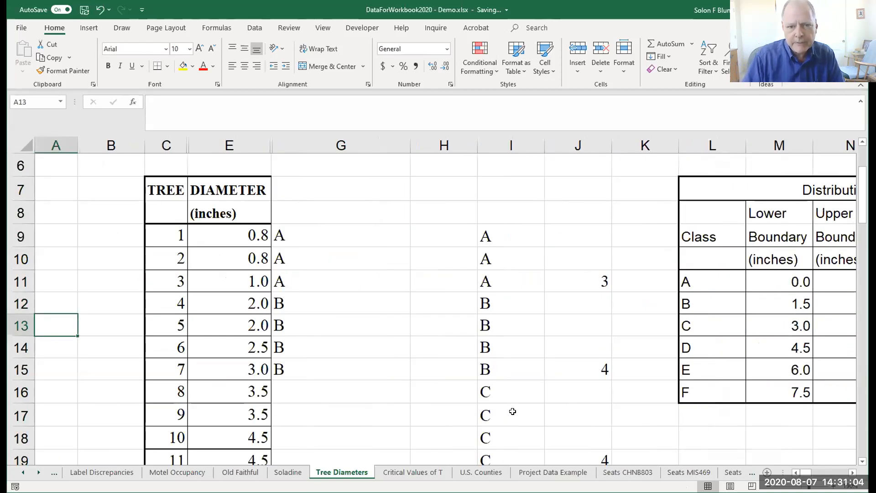
key(Right)
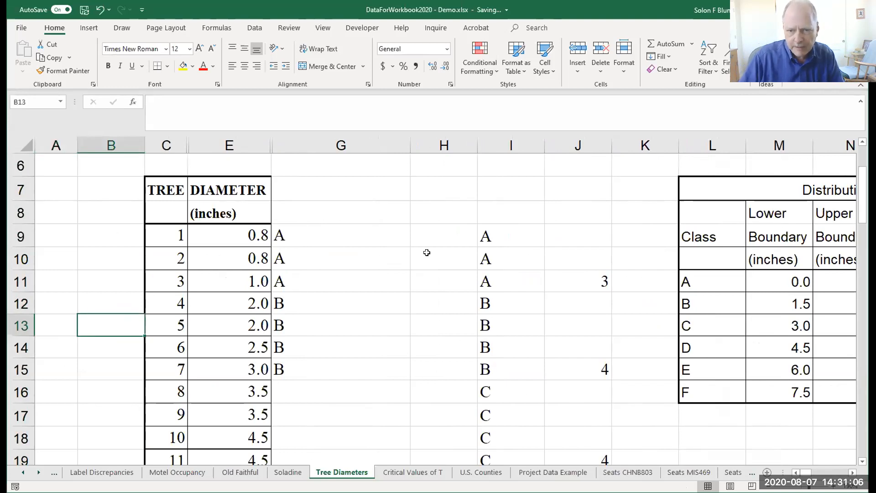